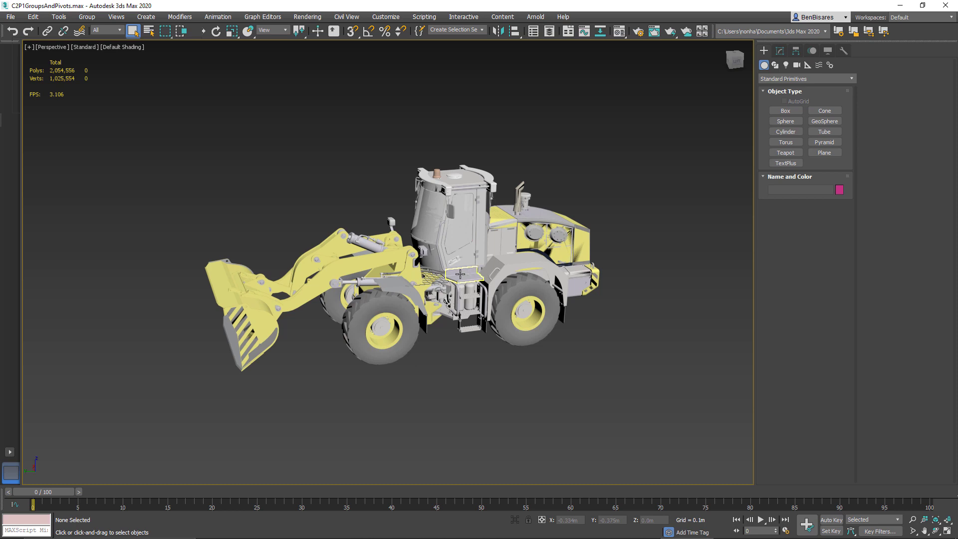
- Select the Solid1 part of the loader in the Perspective viewport
{"action": "left_click", "coordinate": [460, 274]}
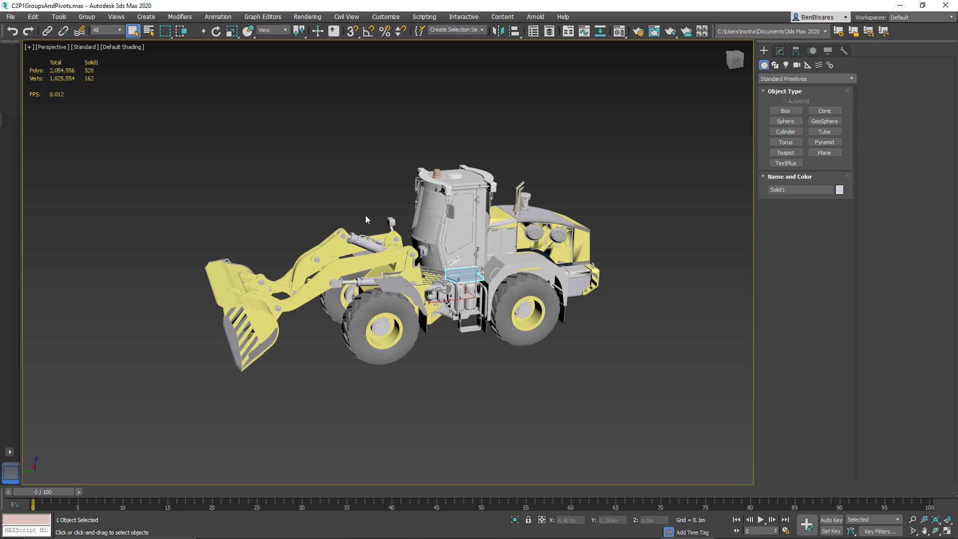
- Deselect Solid1, then window-select the entire loader so all 3869 objects are selected
{"action": "left_click", "coordinate": [173, 125]}
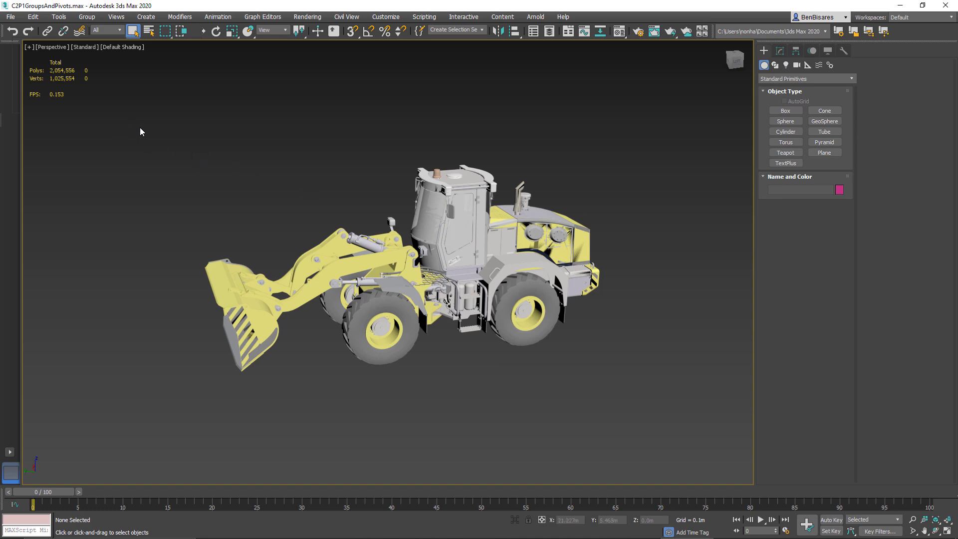
{"action": "left_click_drag", "start_coordinate": [654, 384], "coordinate": [644, 377]}
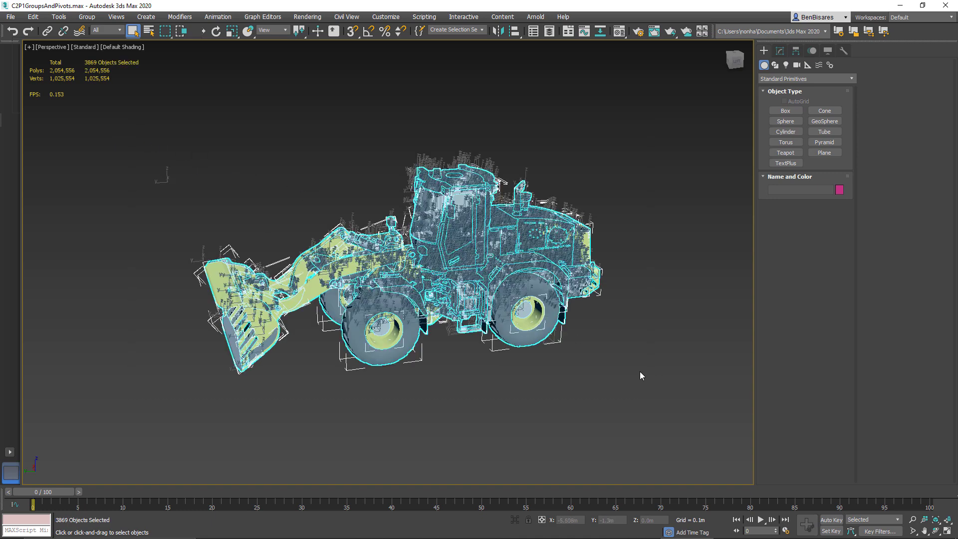
{"action": "left_click", "coordinate": [283, 166]}
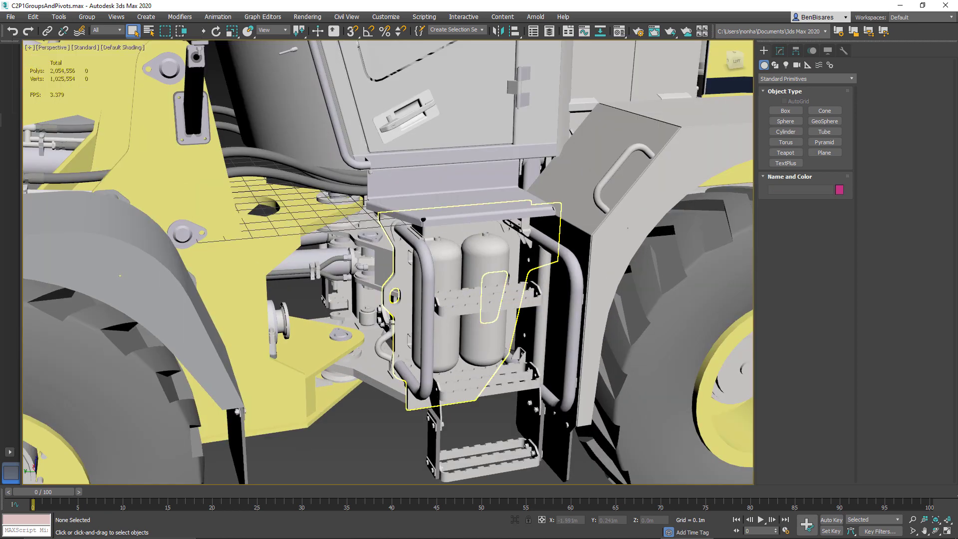
{"action": "scroll", "coordinate": [384, 351], "scroll_direction": "down", "scroll_amount": 10}
{"action": "scroll", "coordinate": [383, 357], "scroll_direction": "down", "scroll_amount": 4}
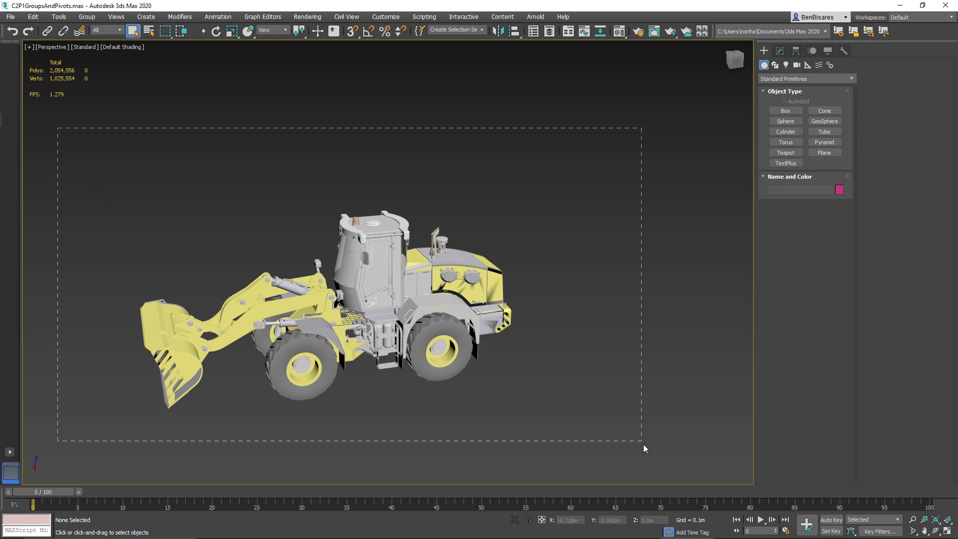
{"action": "left_click_drag", "start_coordinate": [642, 444], "coordinate": [642, 444]}
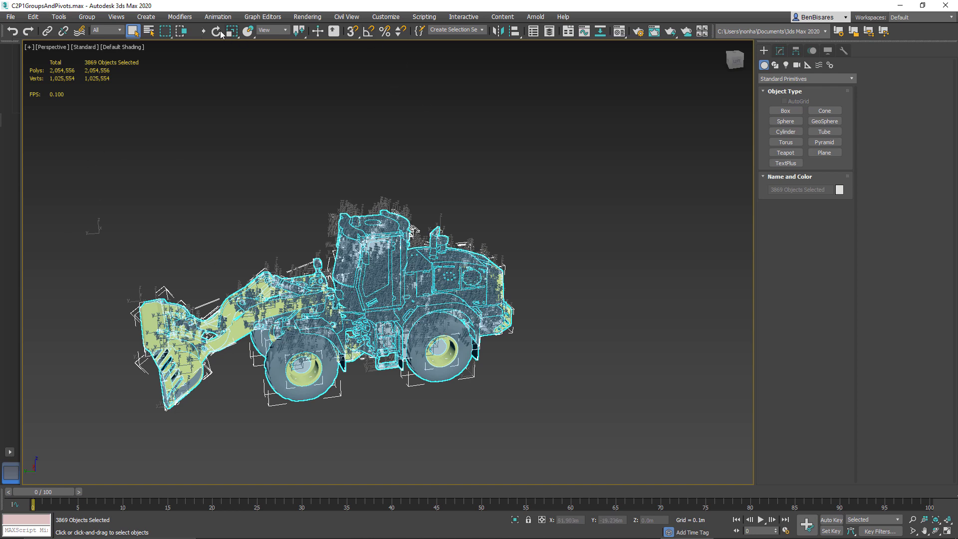
- Group the selected objects as 'FrontLoader' and show the Scene Explorer listing its parts
{"action": "left_click", "coordinate": [87, 18]}
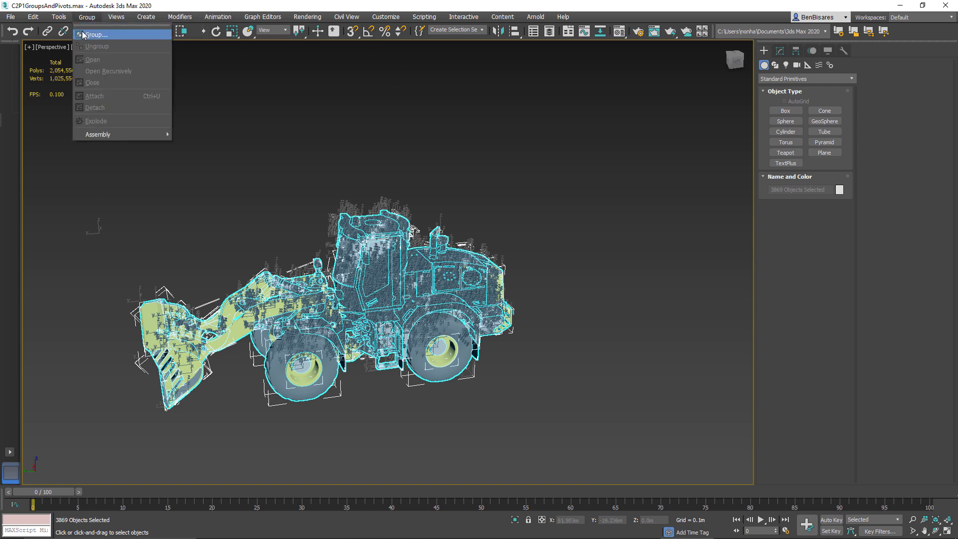
{"action": "left_click", "coordinate": [83, 35]}
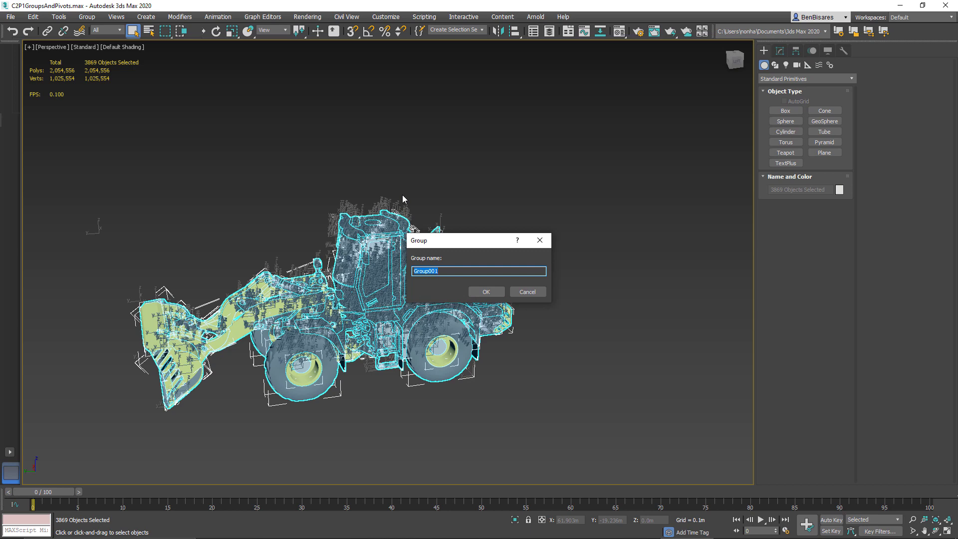
{"action": "type", "text": "FrontLoader"}
{"action": "left_click", "coordinate": [487, 292]}
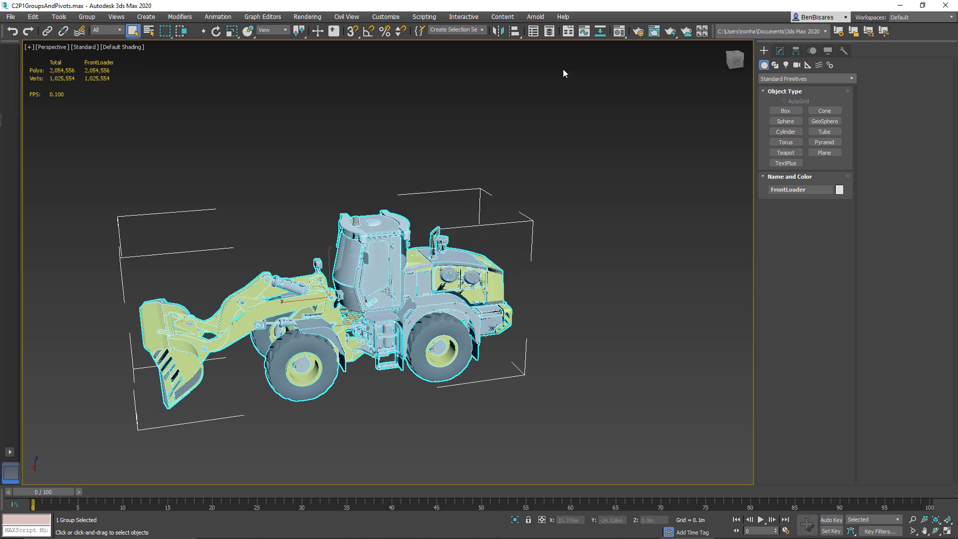
{"action": "left_click", "coordinate": [532, 31]}
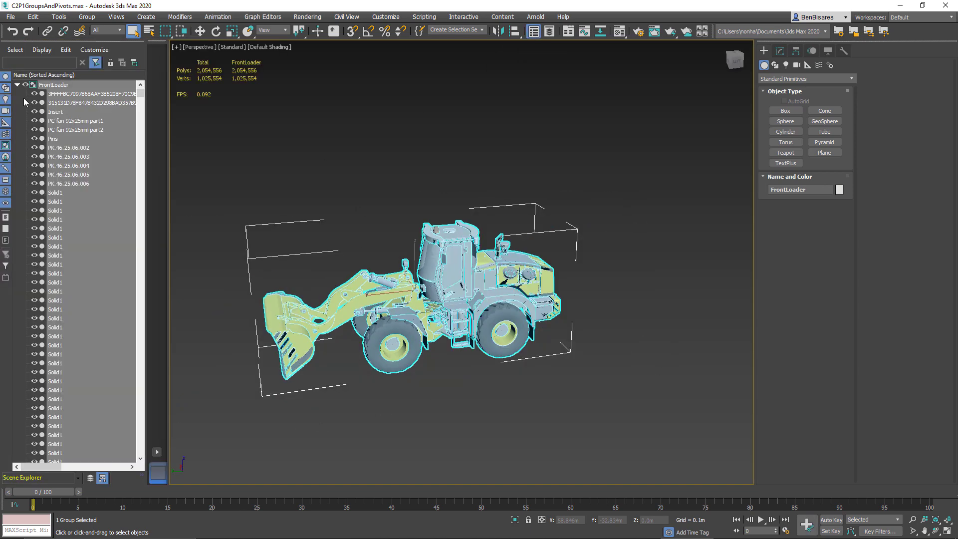
- Toggle FrontLoader's child list in Scene Explorer, then click the loader to select the whole group
{"action": "left_click", "coordinate": [17, 85]}
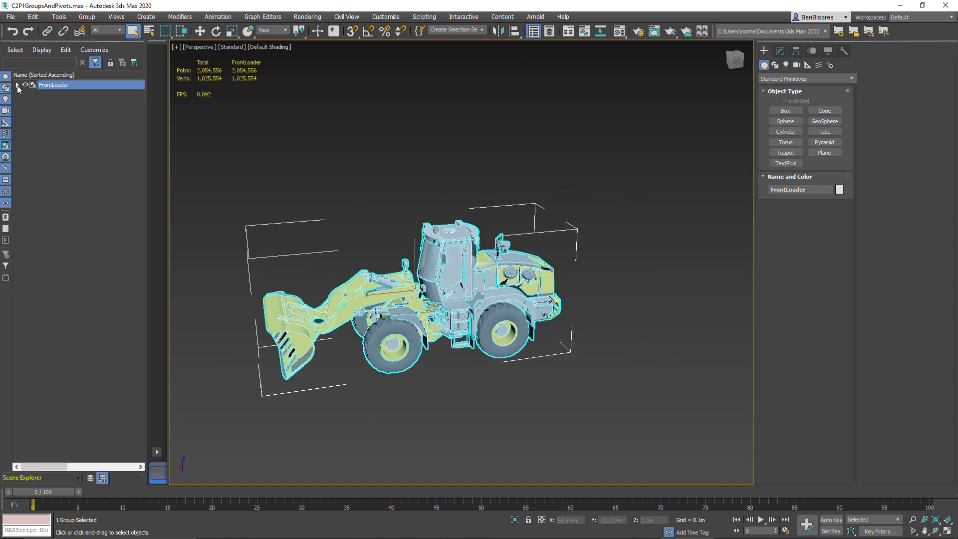
{"action": "left_click", "coordinate": [18, 85]}
{"action": "left_click", "coordinate": [17, 86]}
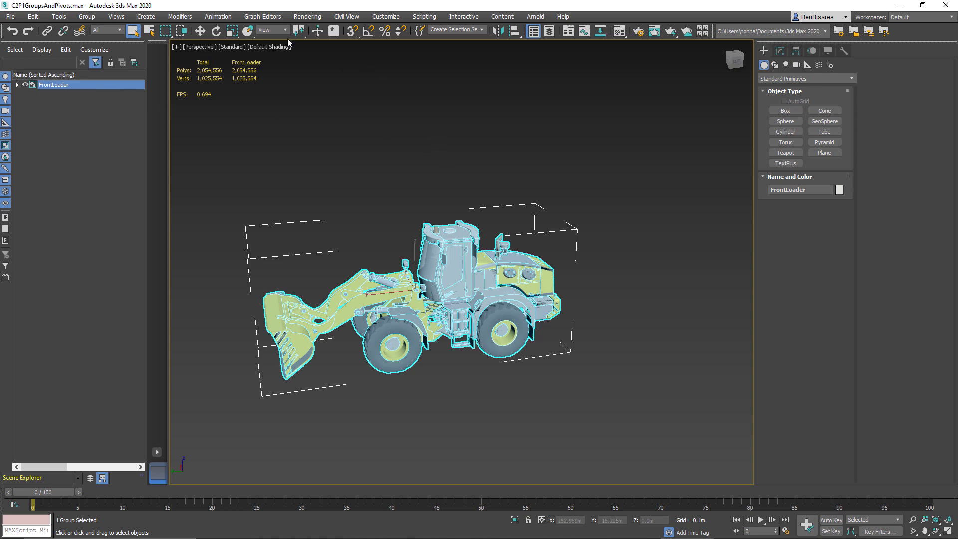
{"action": "left_click", "coordinate": [201, 34]}
{"action": "left_click", "coordinate": [439, 182]}
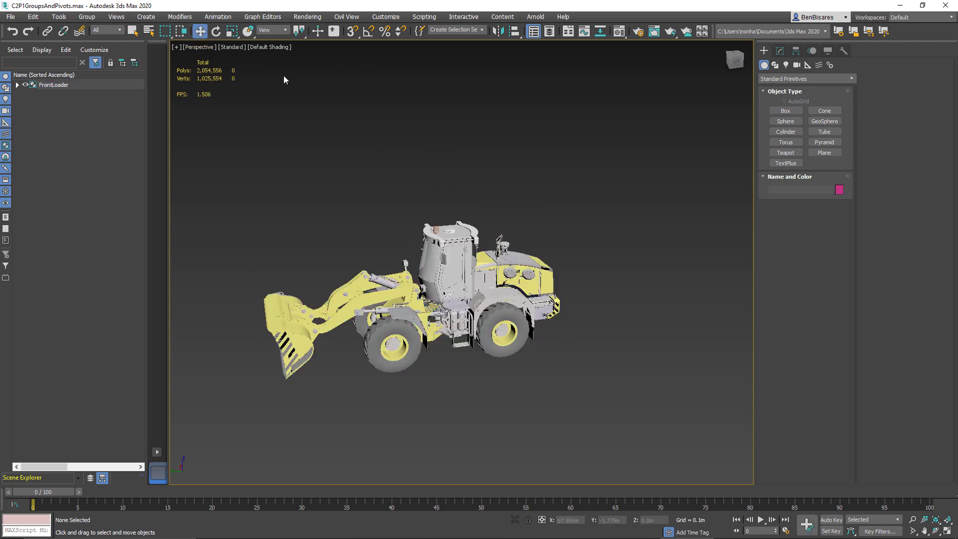
{"action": "left_click", "coordinate": [507, 280]}
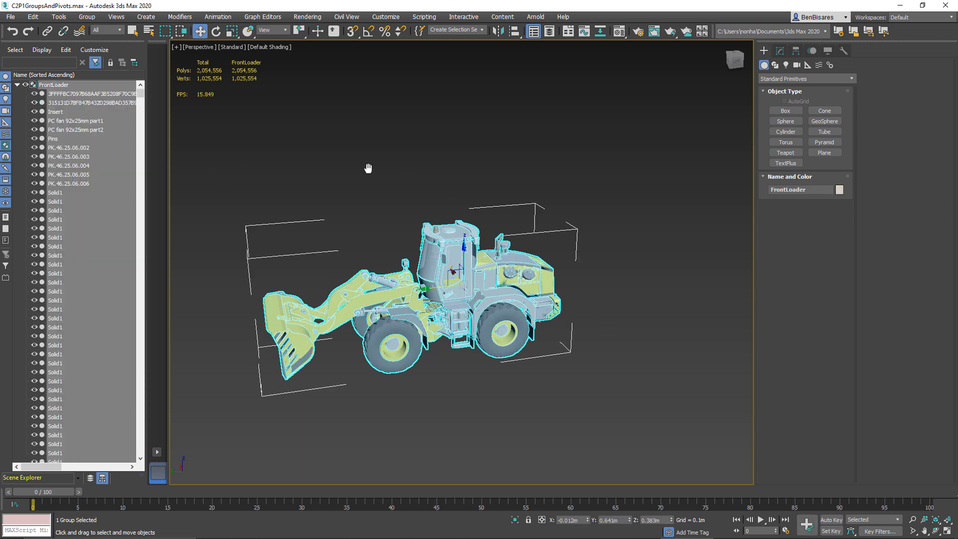
- Pan and orbit beneath the loader, then reselect the FrontLoader group
{"action": "middle_click_drag", "start_coordinate": [368, 168], "coordinate": [421, 175]}
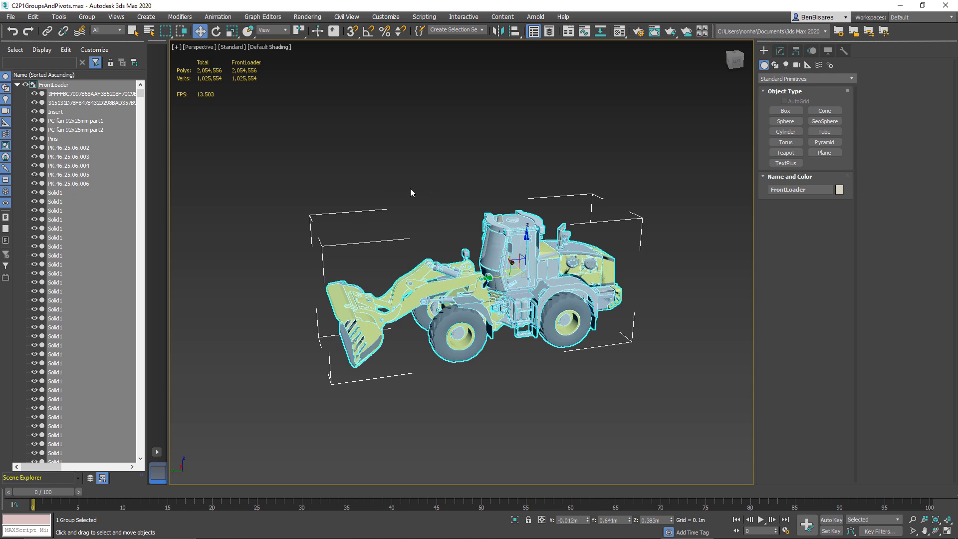
{"action": "scroll", "coordinate": [389, 177], "scroll_direction": "up", "scroll_amount": 5}
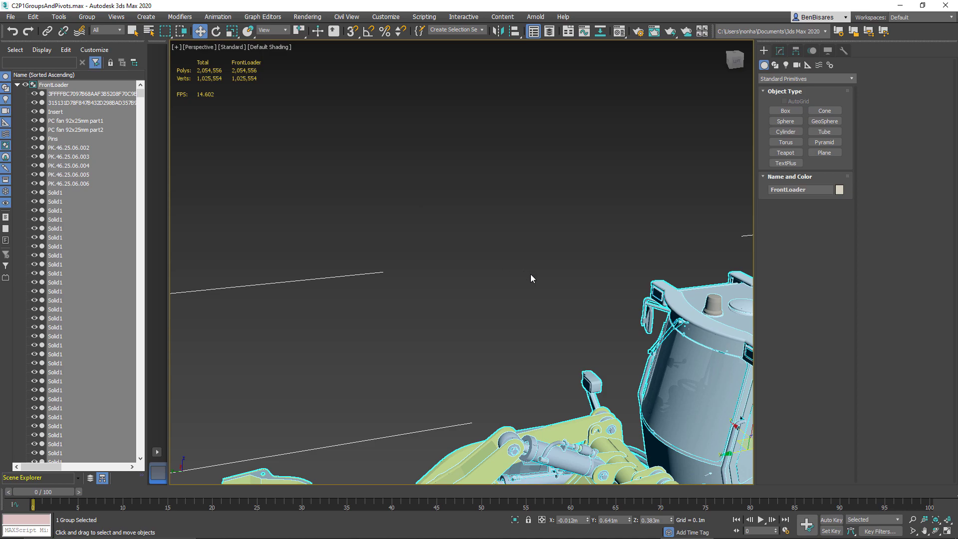
{"action": "scroll", "coordinate": [532, 276], "scroll_direction": "down", "scroll_amount": 2}
{"action": "middle_click_drag", "start_coordinate": [532, 276], "coordinate": [337, 138]}
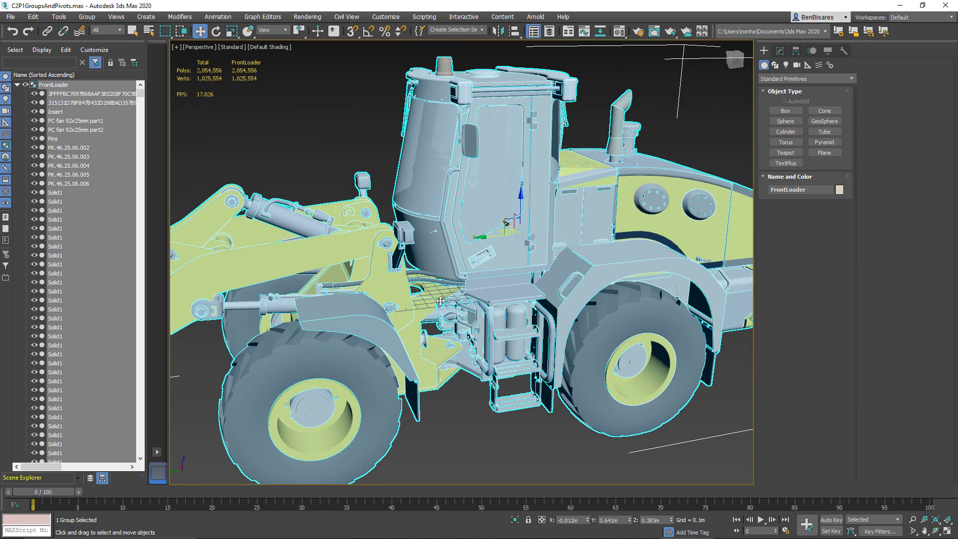
{"action": "left_click", "coordinate": [303, 151]}
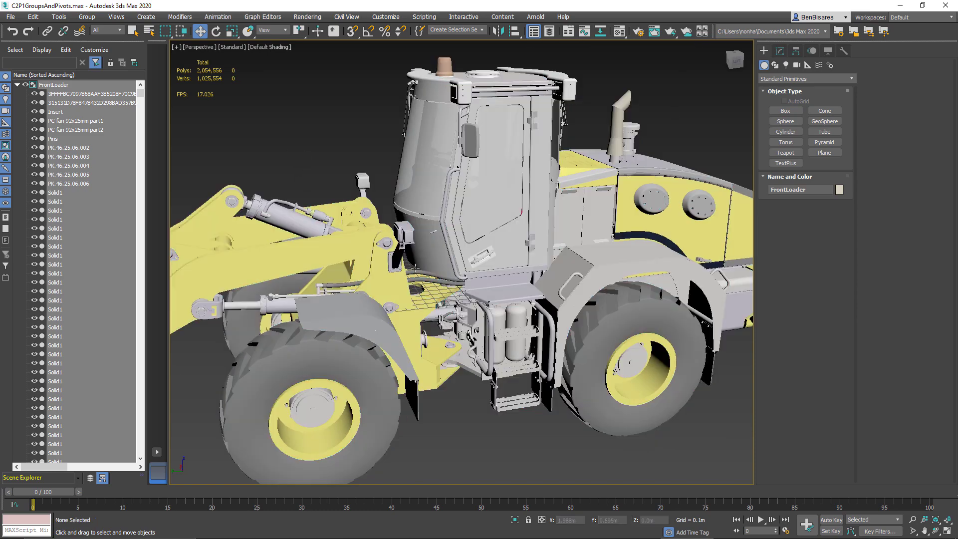
{"action": "middle_click_drag", "start_coordinate": [577, 311], "coordinate": [499, 313], "text": "alt"}
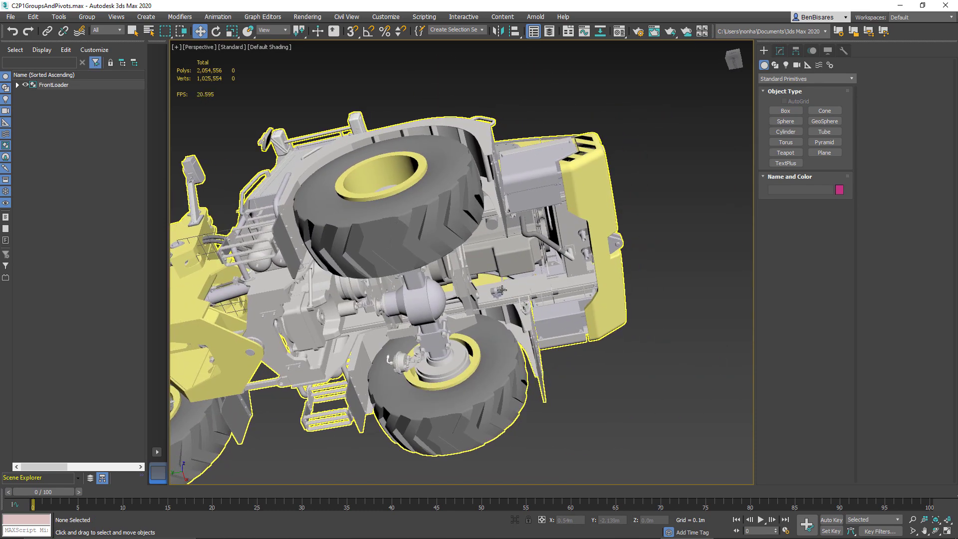
{"action": "left_click", "coordinate": [568, 320]}
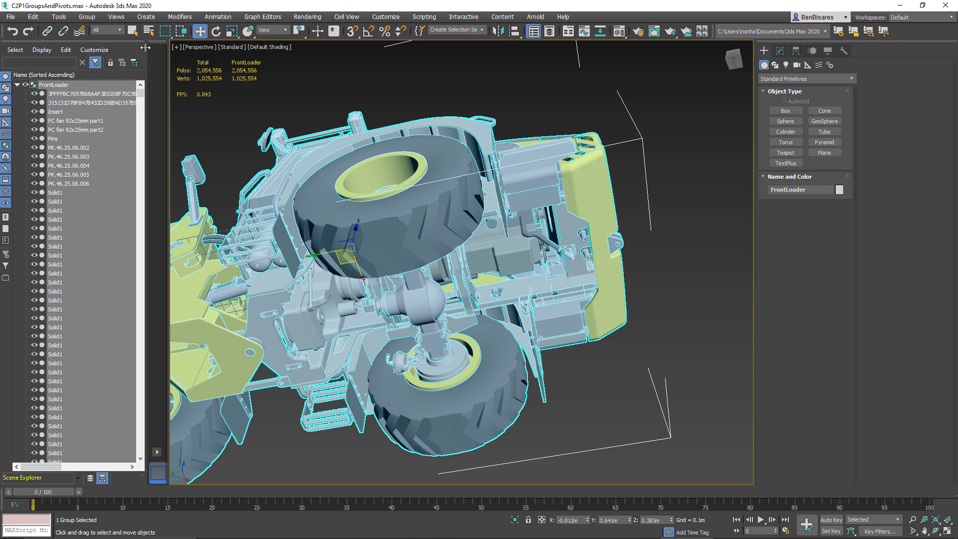
- Open the FrontLoader group and select a long Solid1 bar inside it
{"action": "left_click", "coordinate": [91, 18]}
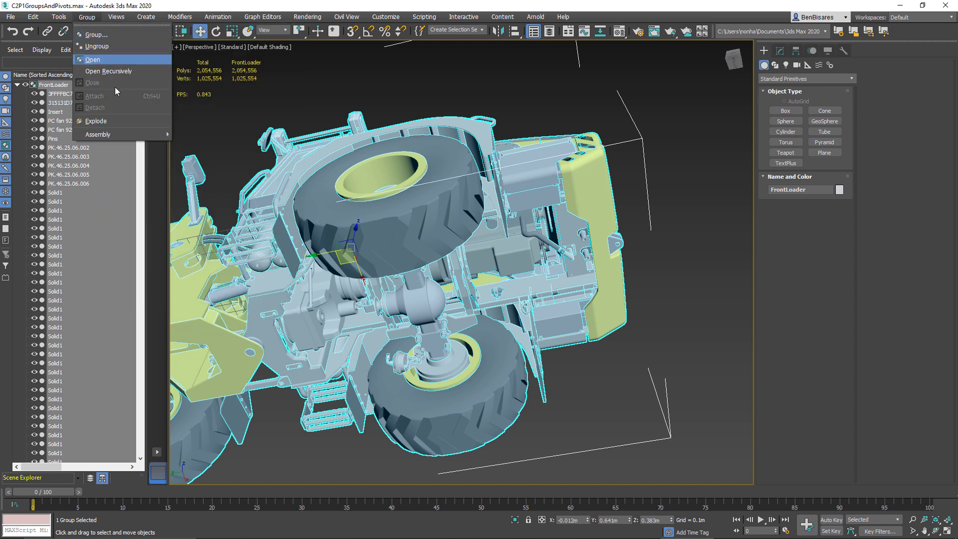
{"action": "left_click", "coordinate": [93, 59]}
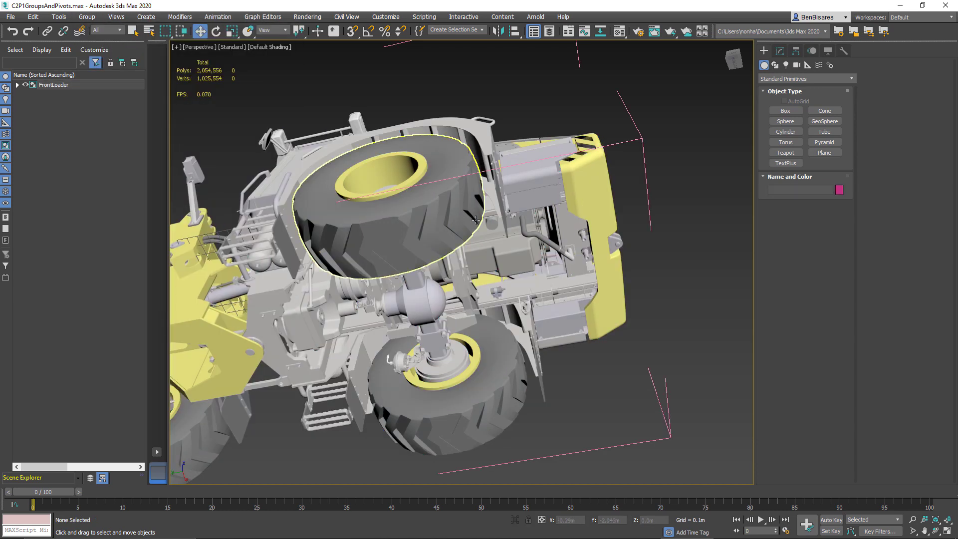
{"action": "left_click", "coordinate": [500, 292]}
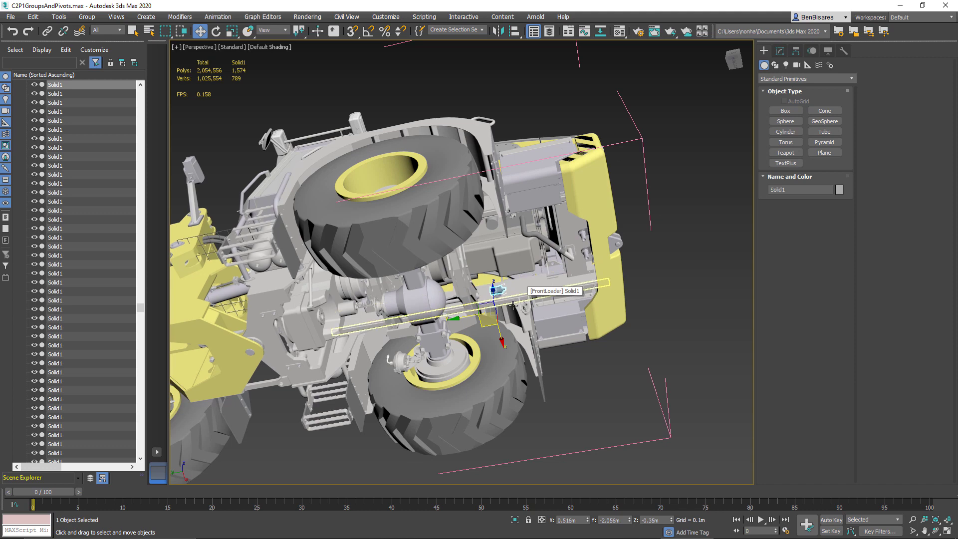
{"action": "left_click", "coordinate": [678, 310]}
- Close the FrontLoader group and select the loader as one group unit
{"action": "left_click", "coordinate": [83, 17]}
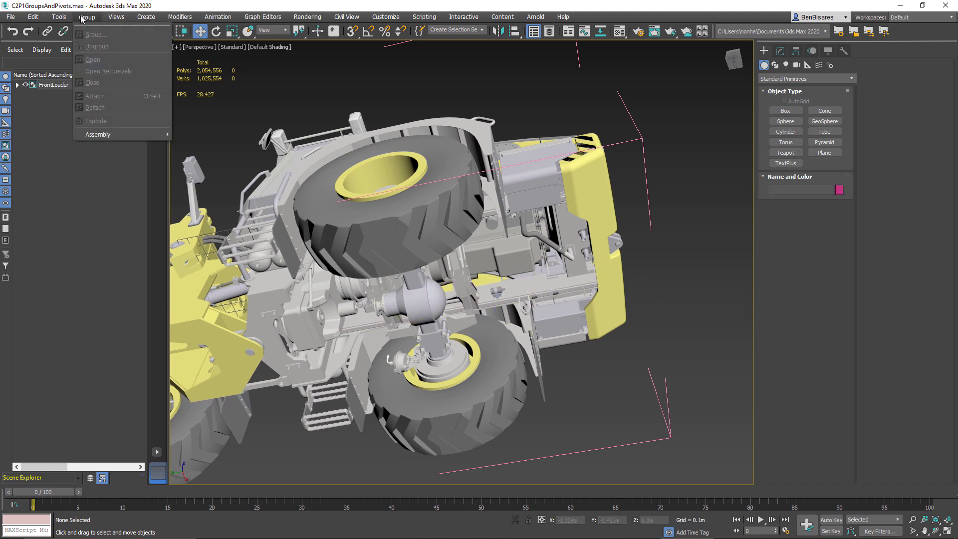
{"action": "left_click", "coordinate": [599, 168]}
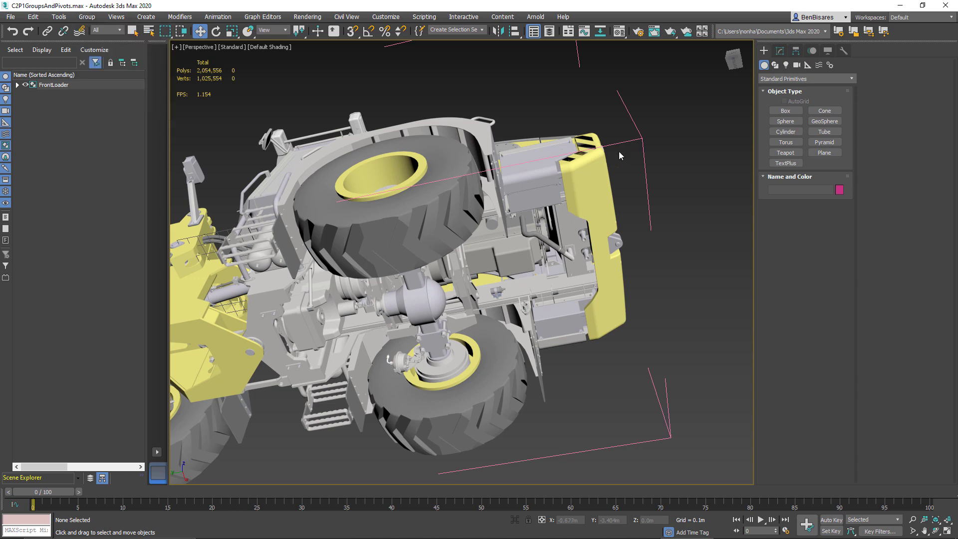
{"action": "left_click", "coordinate": [594, 175]}
{"action": "left_click", "coordinate": [90, 17]}
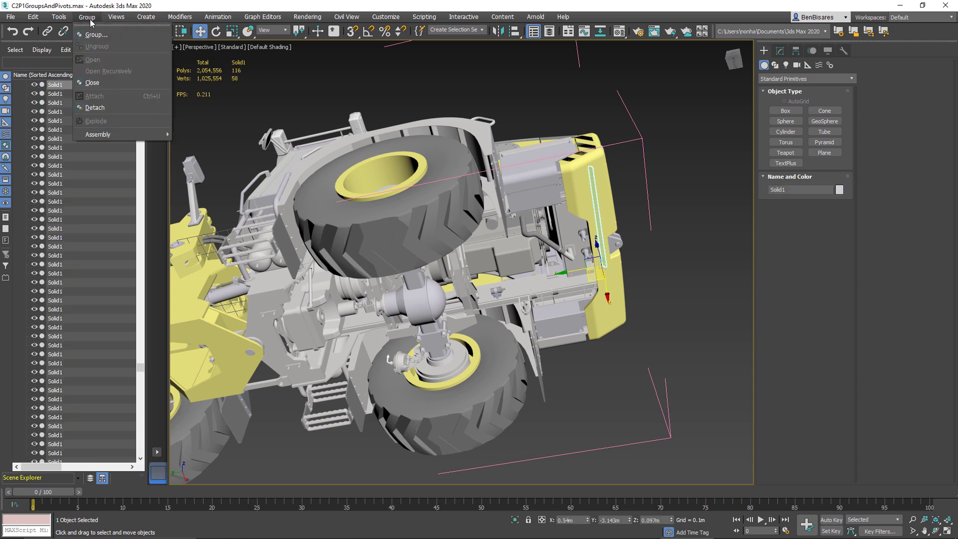
{"action": "left_click", "coordinate": [109, 76]}
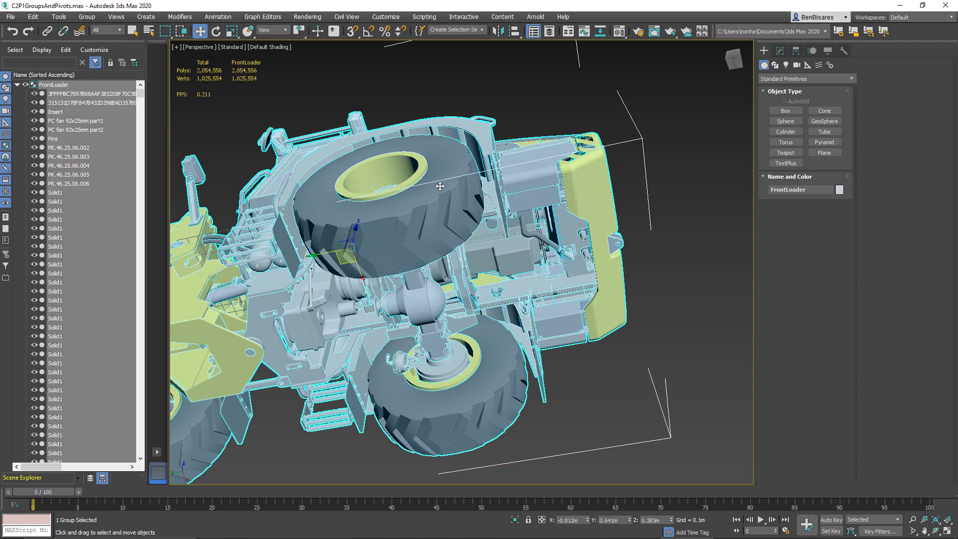
{"action": "middle_click_drag", "start_coordinate": [396, 189], "coordinate": [528, 240], "text": "alt"}
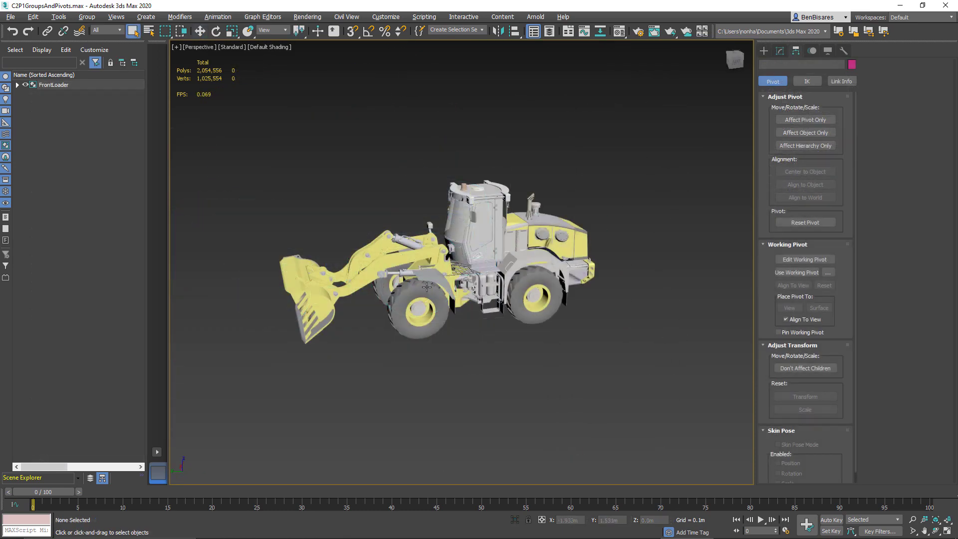
{"action": "left_click", "coordinate": [444, 275]}
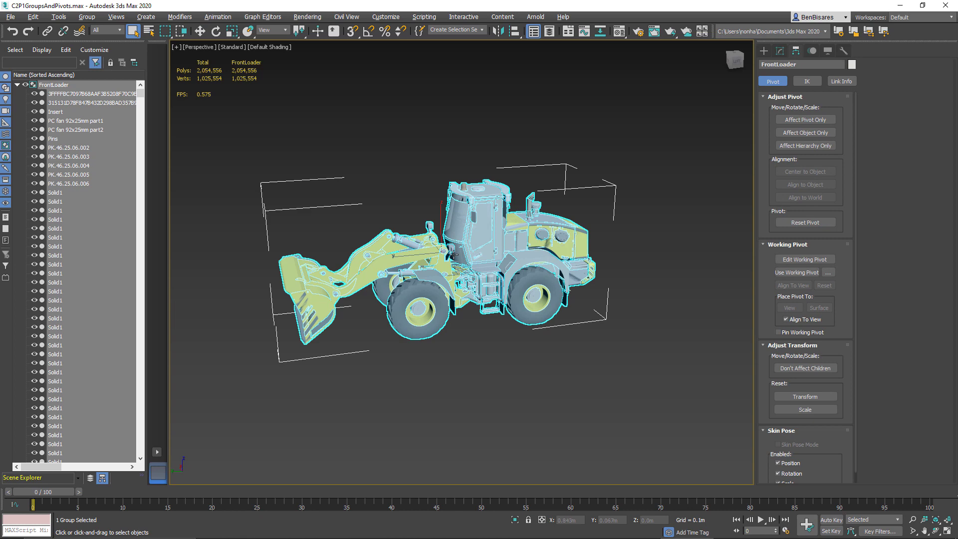
- Orbit and zoom the Perspective view to inspect the loader from the front and side
{"action": "left_click", "coordinate": [200, 31]}
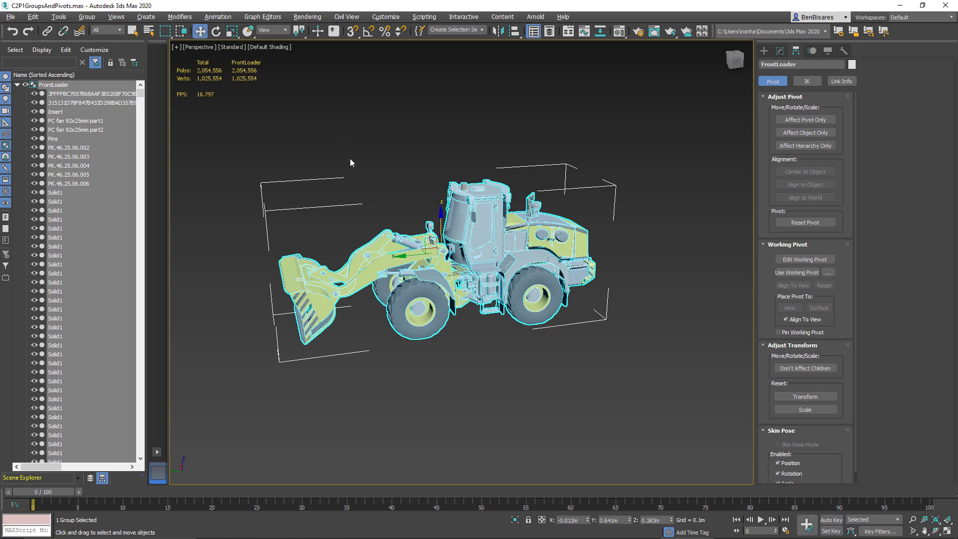
{"action": "middle_click_drag", "start_coordinate": [349, 158], "coordinate": [479, 249], "text": "alt"}
{"action": "scroll", "coordinate": [518, 272], "scroll_direction": "up", "scroll_amount": 3}
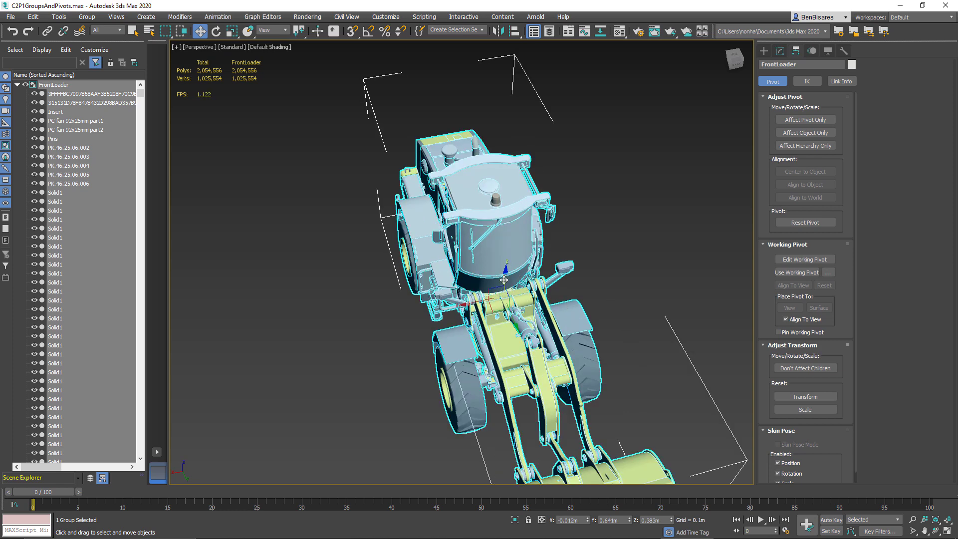
{"action": "left_click", "coordinate": [218, 33]}
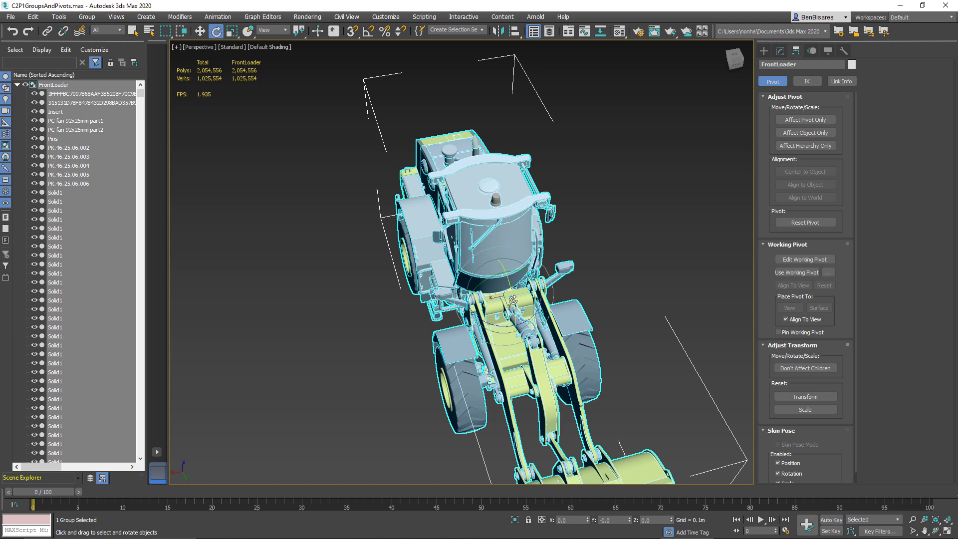
{"action": "middle_click_drag", "start_coordinate": [543, 279], "coordinate": [438, 226], "text": "alt"}
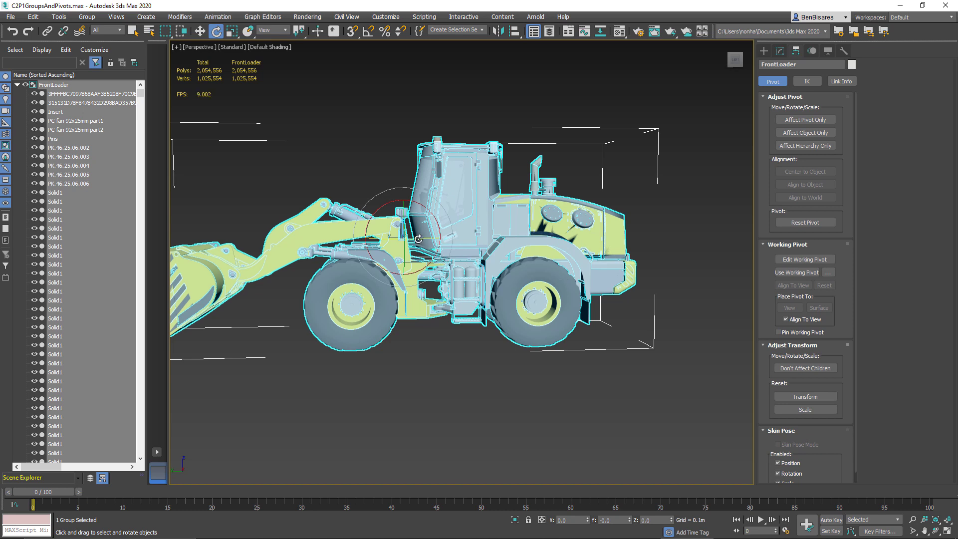
- Maximize the Left viewport, switch it to shaded with F3, and zoom on the loader
{"action": "key", "text": "alt+w"}
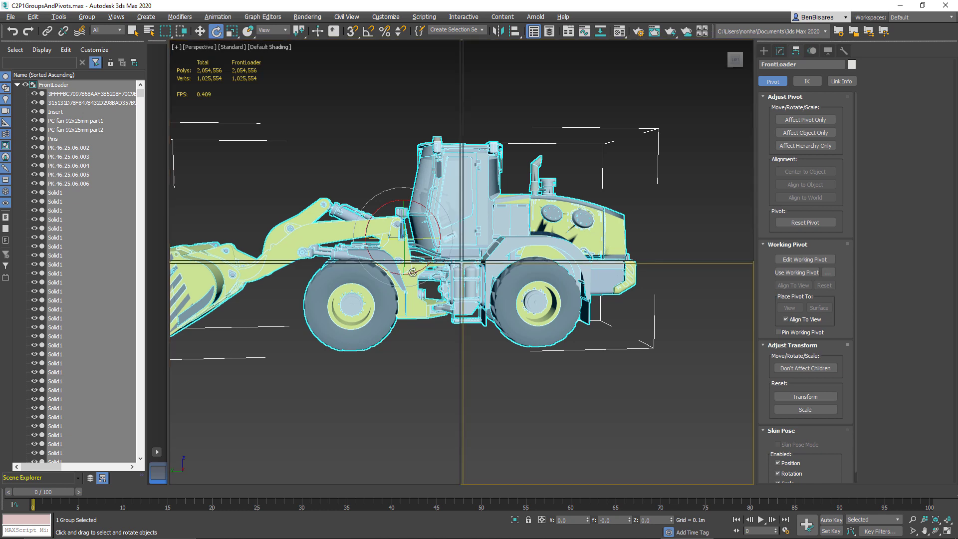
{"action": "right_click", "coordinate": [399, 304]}
{"action": "key", "text": "alt+w"}
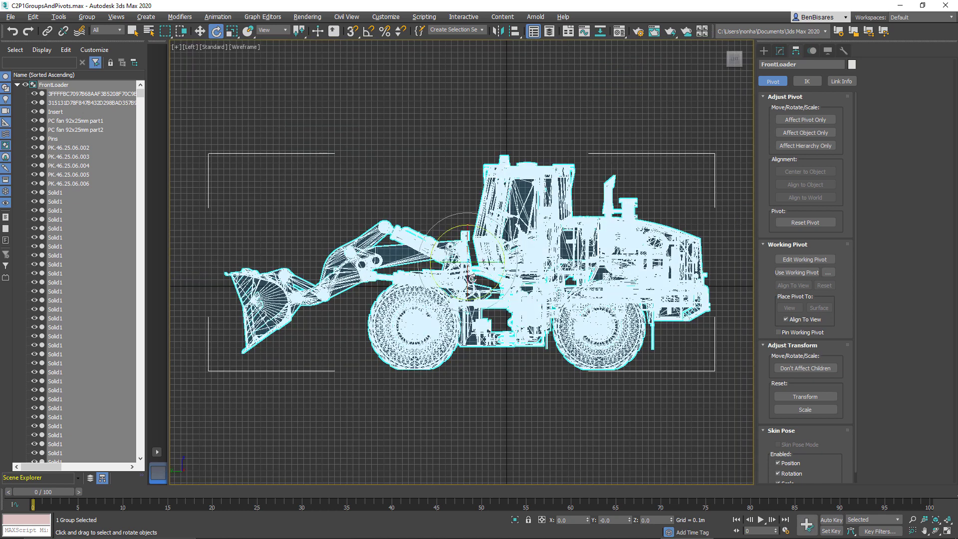
{"action": "key", "text": "F3"}
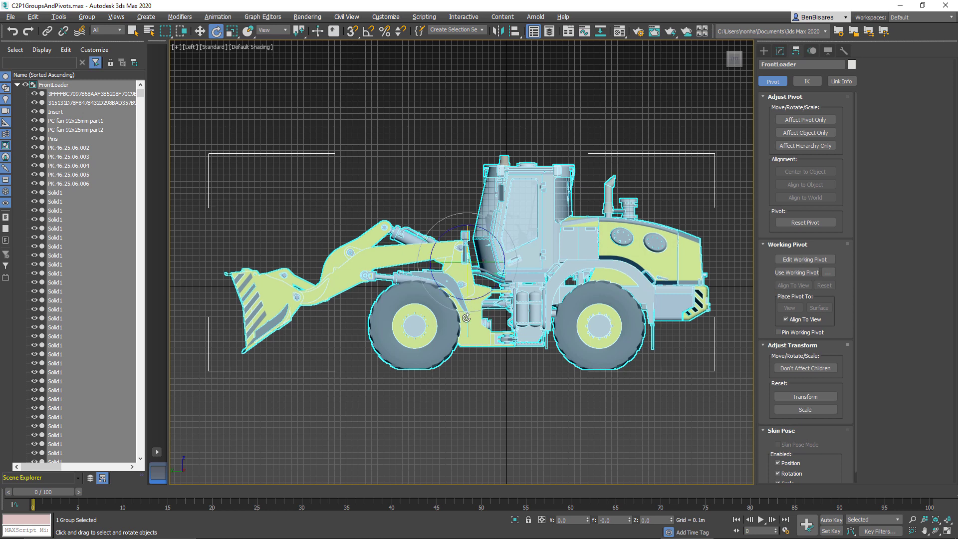
{"action": "scroll", "coordinate": [454, 372], "scroll_direction": "up", "scroll_amount": 3}
{"action": "scroll", "coordinate": [477, 343], "scroll_direction": "up", "scroll_amount": 3}
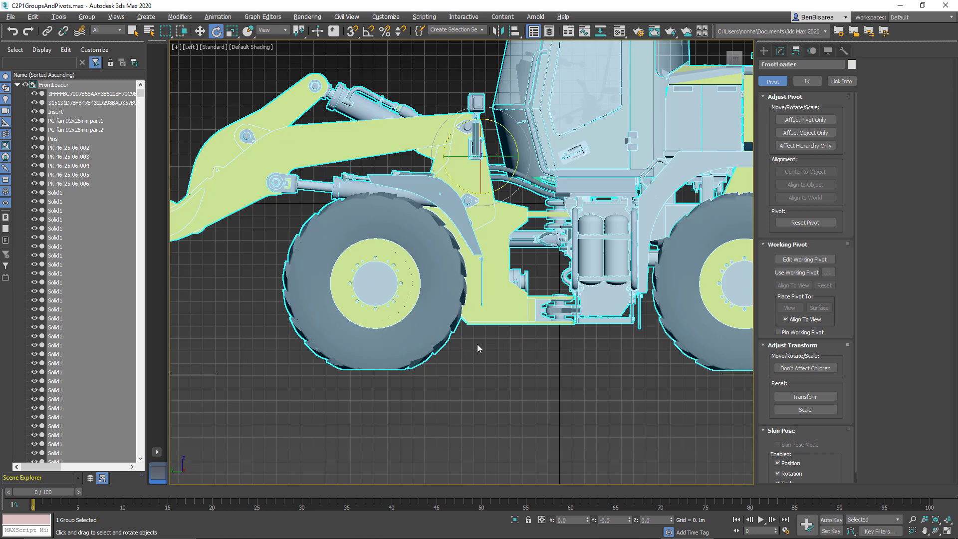
{"action": "scroll", "coordinate": [477, 343], "scroll_direction": "up", "scroll_amount": 3}
{"action": "scroll", "coordinate": [469, 344], "scroll_direction": "down", "scroll_amount": 3}
{"action": "scroll", "coordinate": [537, 343], "scroll_direction": "down", "scroll_amount": 3}
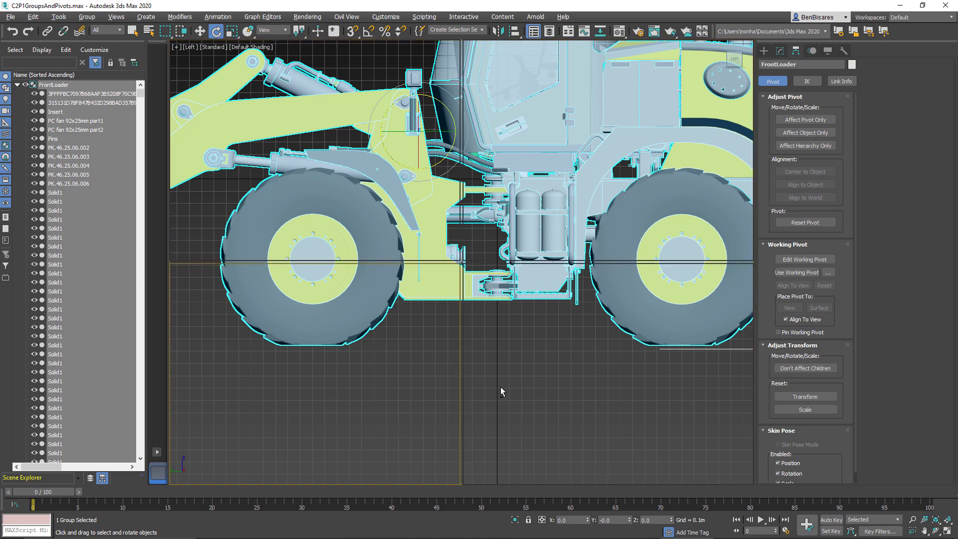
- Return to four viewports, deselect the loader, and maximize the Perspective view
{"action": "key", "text": "alt+w"}
{"action": "left_click", "coordinate": [650, 291]}
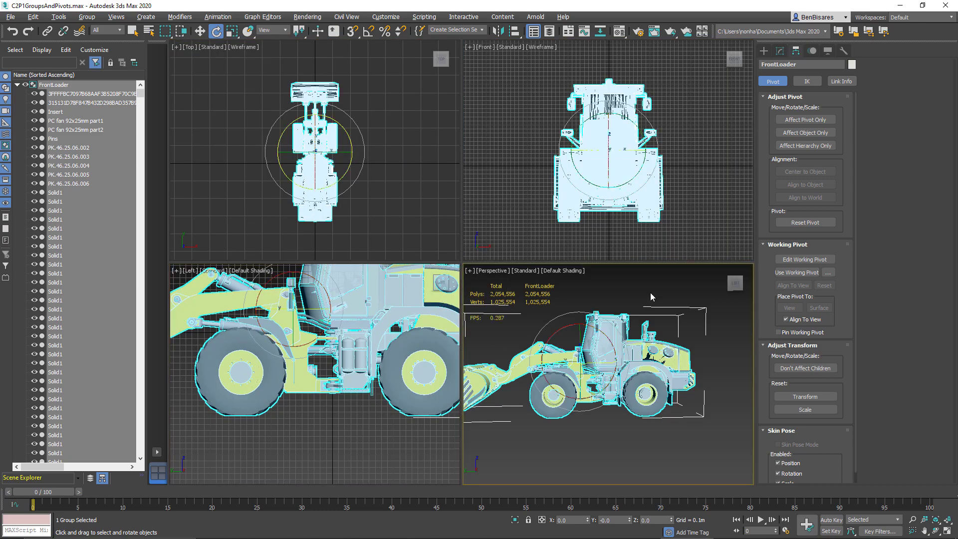
{"action": "key", "text": "alt+w"}
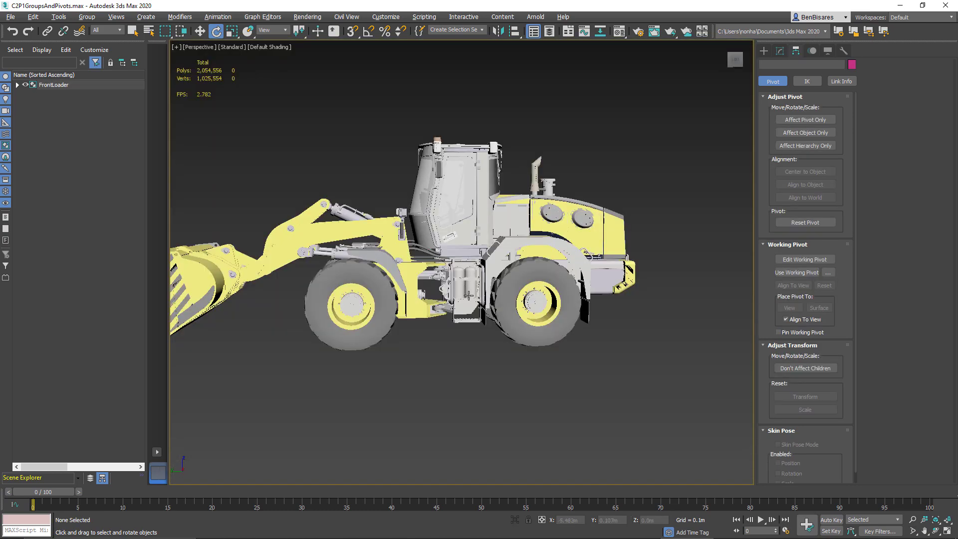
- Select FrontLoader and drag only its pivot down along Z, to Z 0.992m
{"action": "middle_click_drag", "start_coordinate": [470, 295], "coordinate": [445, 357], "text": "alt"}
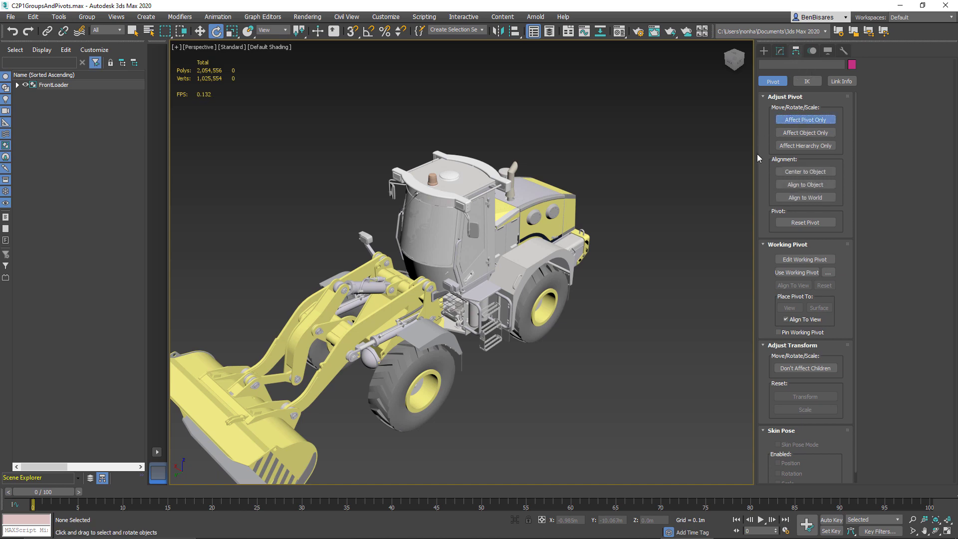
{"action": "left_click", "coordinate": [462, 235]}
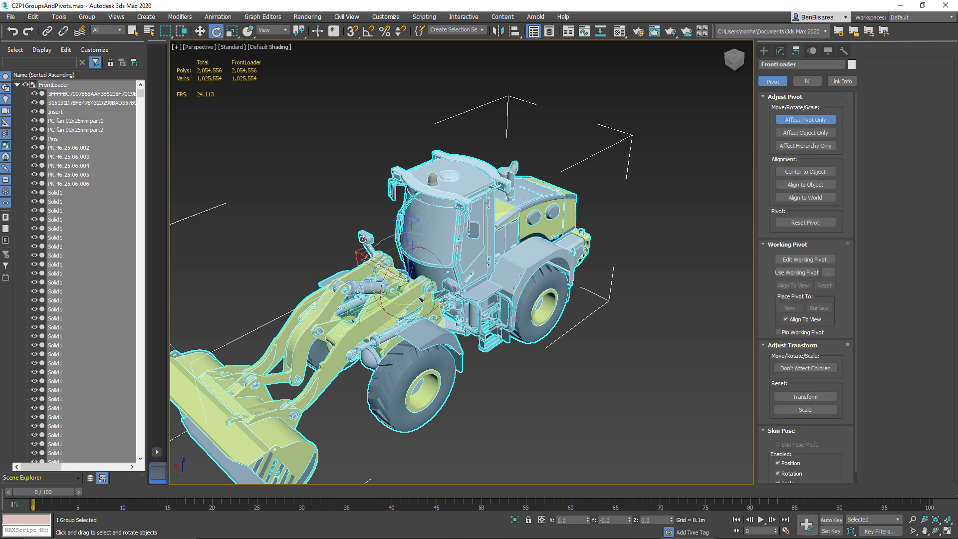
{"action": "left_click", "coordinate": [200, 31]}
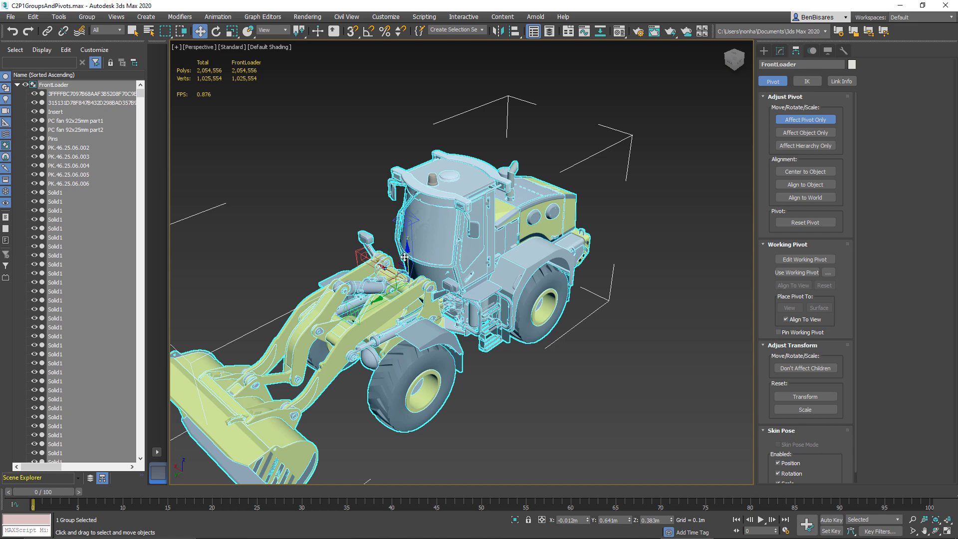
{"action": "left_click_drag", "start_coordinate": [407, 174], "coordinate": [435, 226]}
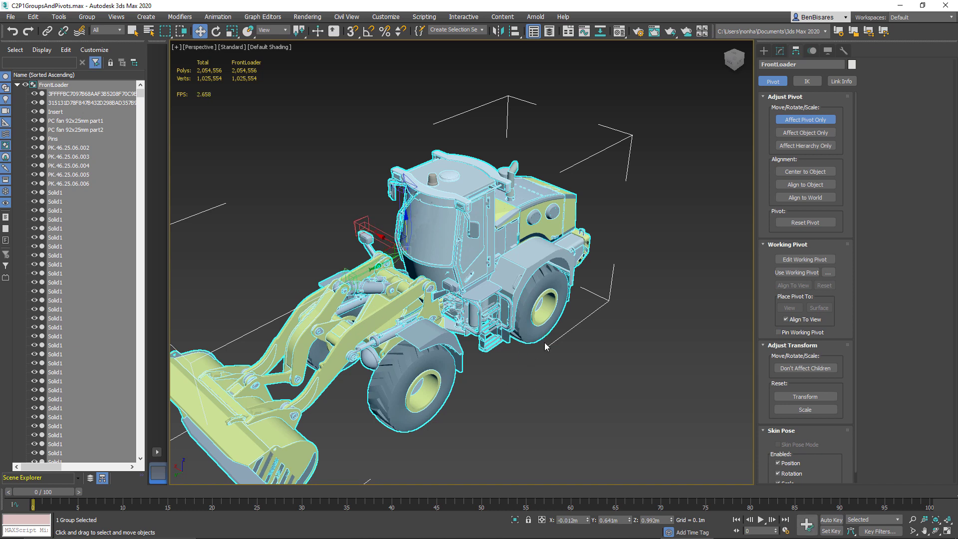
- Align the pivot's Z only to the front wheel's minimum (Z -1.348m), then exit Affect Pivot Only
{"action": "left_click", "coordinate": [514, 33]}
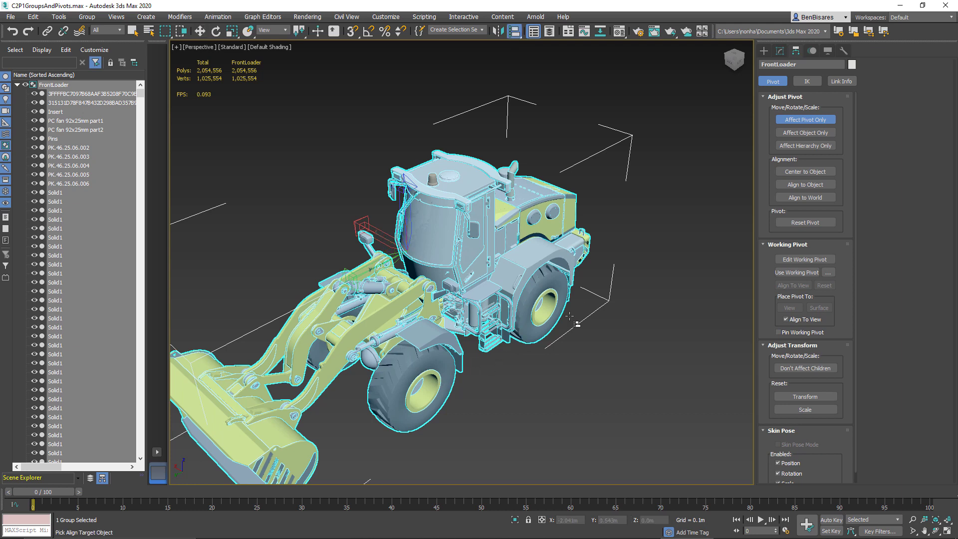
{"action": "left_click", "coordinate": [430, 417]}
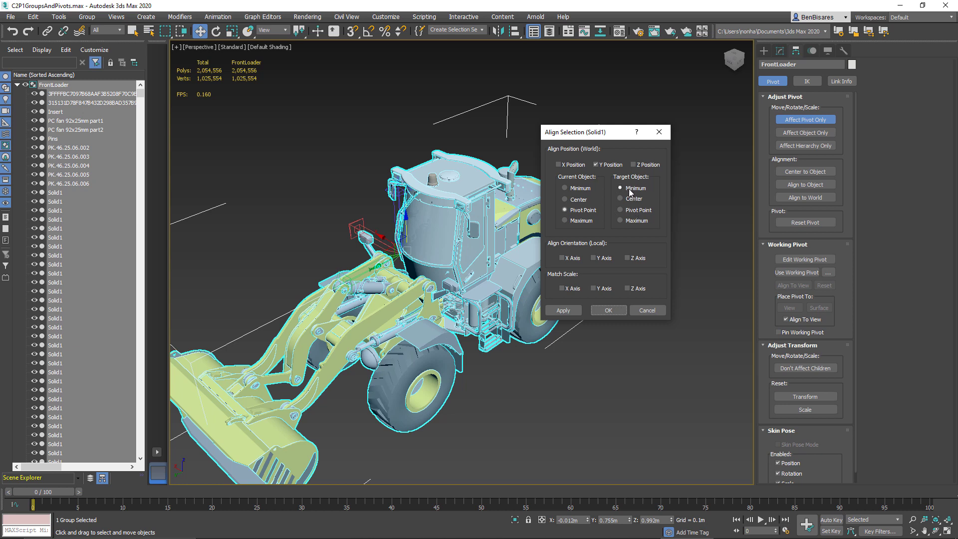
{"action": "left_click", "coordinate": [571, 166]}
{"action": "left_click", "coordinate": [646, 164]}
{"action": "left_click", "coordinate": [633, 165]}
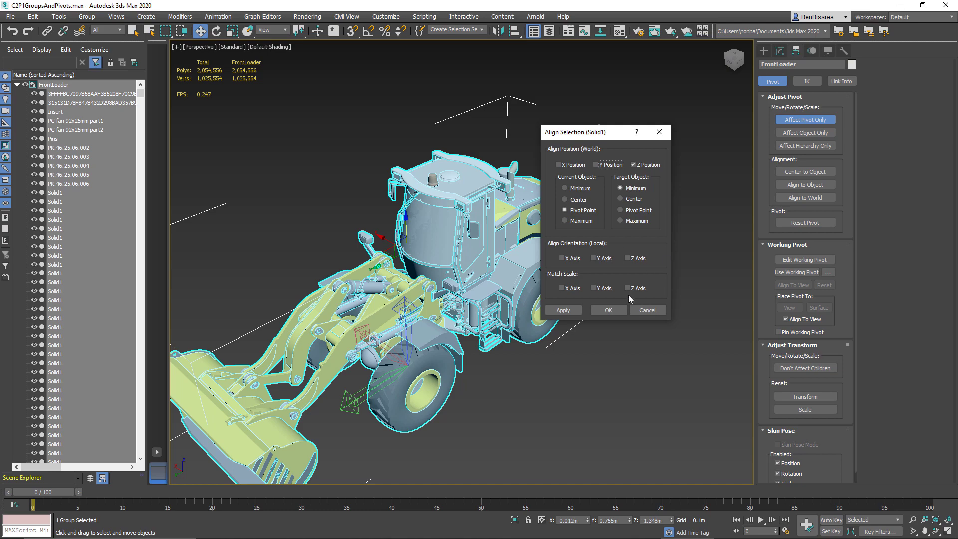
{"action": "left_click", "coordinate": [608, 310]}
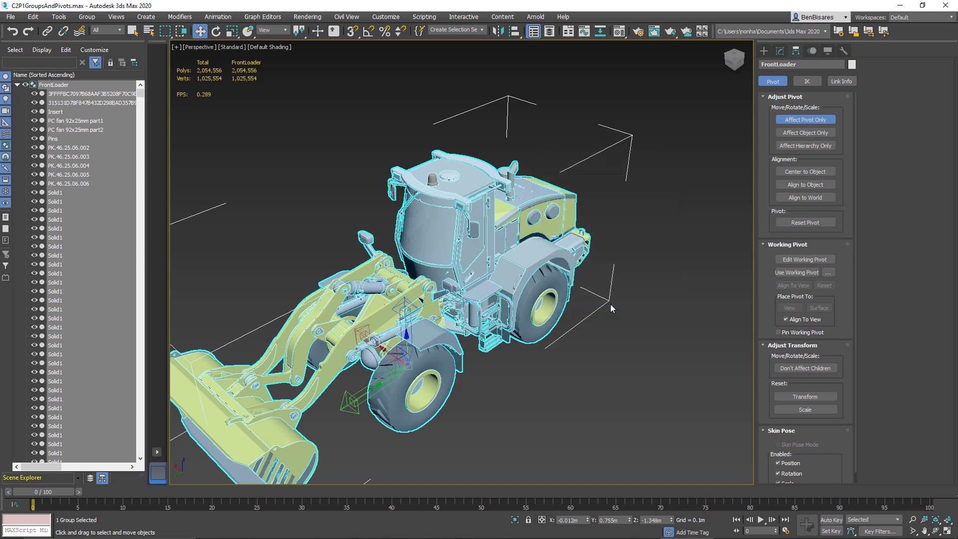
{"action": "left_click", "coordinate": [807, 125]}
- Switch between four viewports and maximized Left and Perspective views, reselecting the group by its wheel
{"action": "middle_click_drag", "start_coordinate": [409, 333], "coordinate": [428, 359], "text": "alt"}
{"action": "key", "text": "alt+w"}
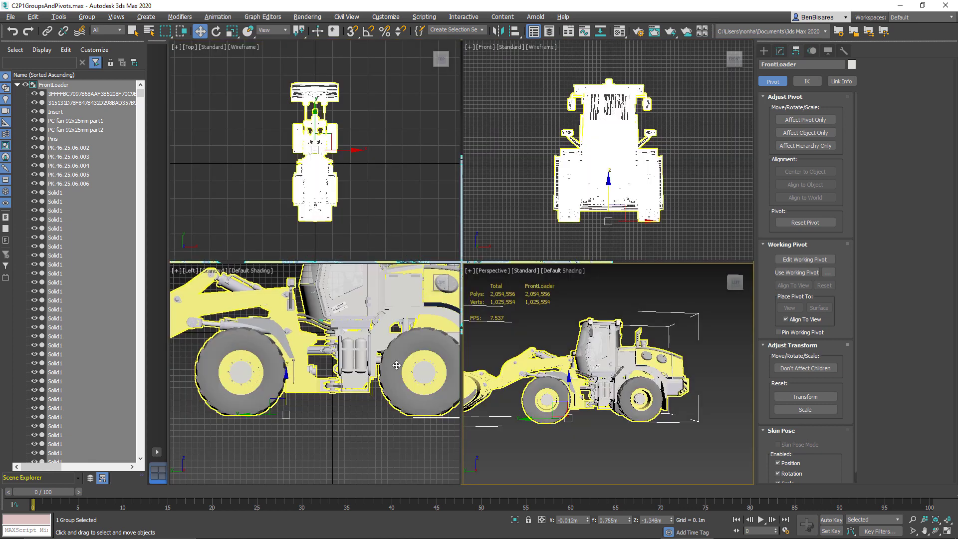
{"action": "left_click", "coordinate": [345, 414]}
{"action": "key", "text": "alt+w"}
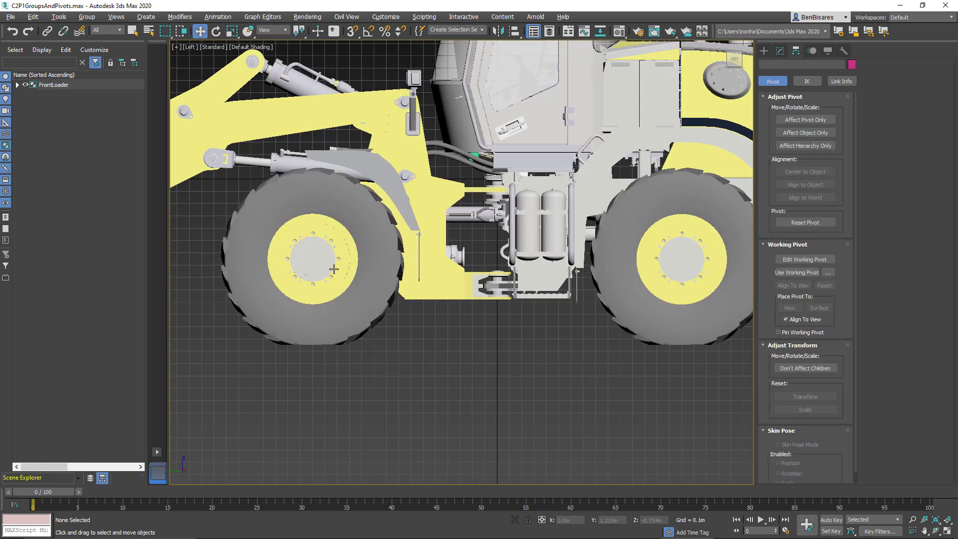
{"action": "left_click", "coordinate": [333, 269]}
{"action": "key", "text": "alt+w"}
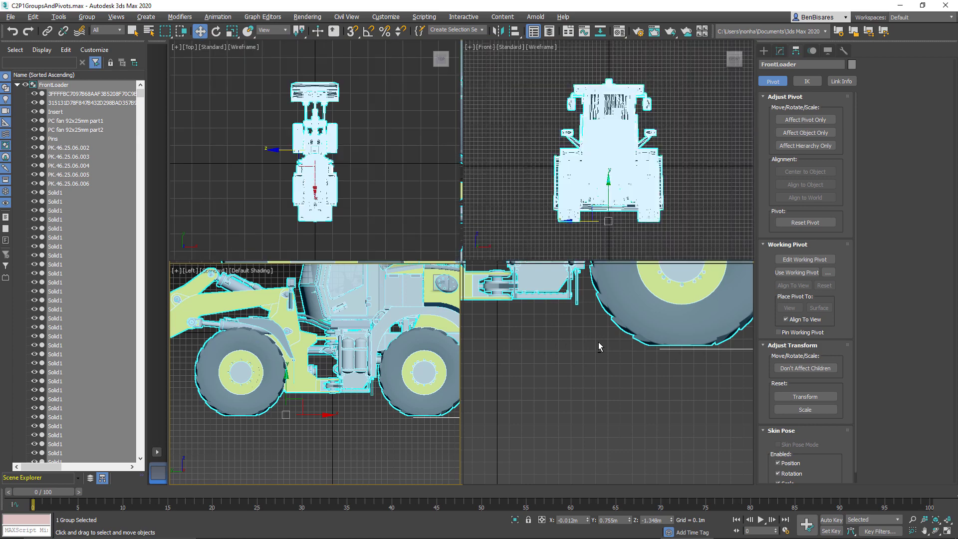
{"action": "middle_click", "coordinate": [650, 279]}
{"action": "key", "text": "alt+w"}
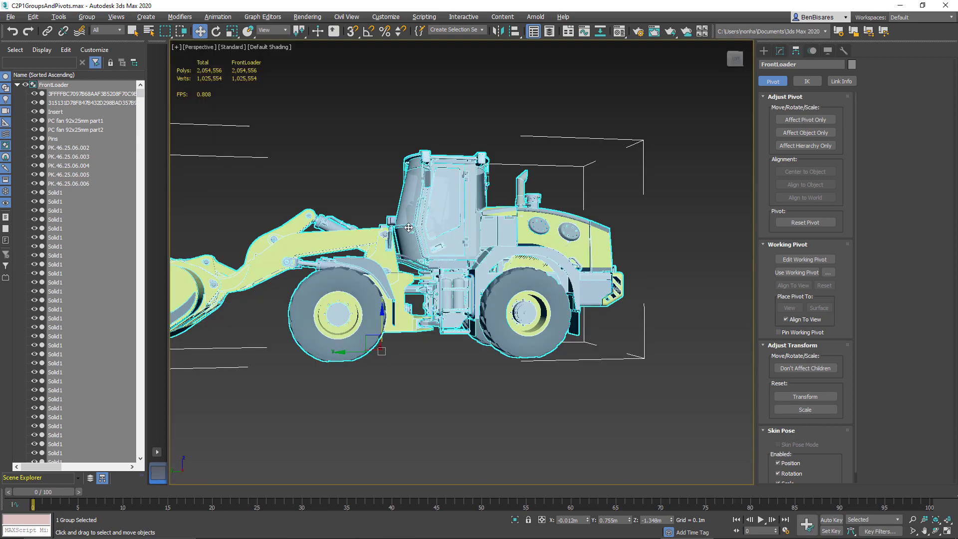
- Deselect the group and orbit, pan and zoom the Perspective view around the loader
{"action": "middle_click_drag", "start_coordinate": [429, 252], "coordinate": [404, 132], "text": "alt"}
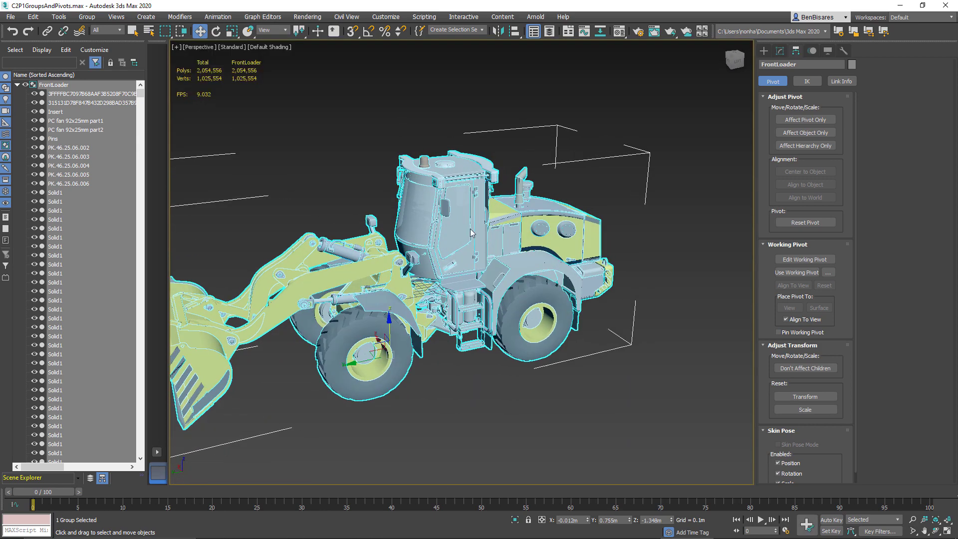
{"action": "key", "text": "ctrl+d"}
{"action": "middle_click_drag", "start_coordinate": [568, 218], "coordinate": [566, 227], "text": "alt"}
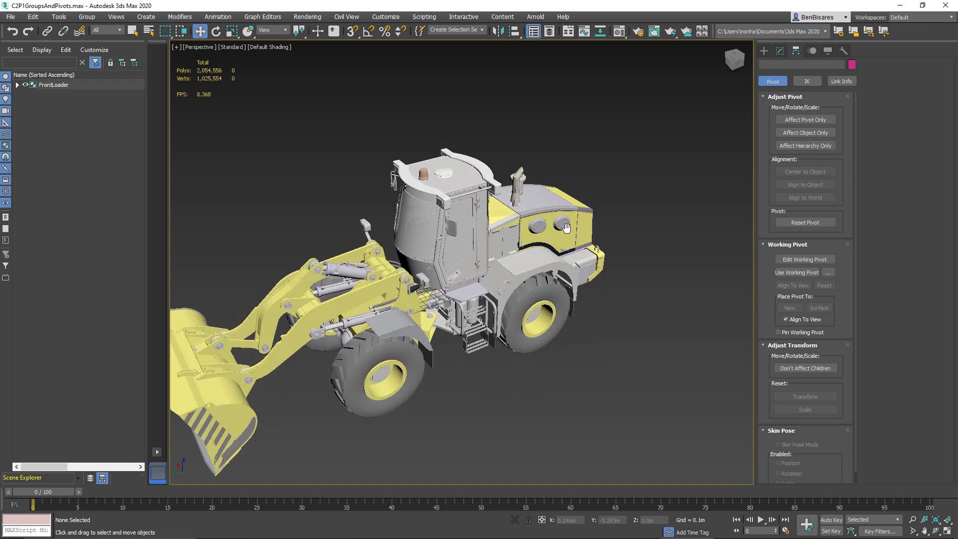
{"action": "scroll", "coordinate": [566, 227], "scroll_direction": "down", "scroll_amount": 5}
{"action": "scroll", "coordinate": [566, 228], "scroll_direction": "up", "scroll_amount": 2}
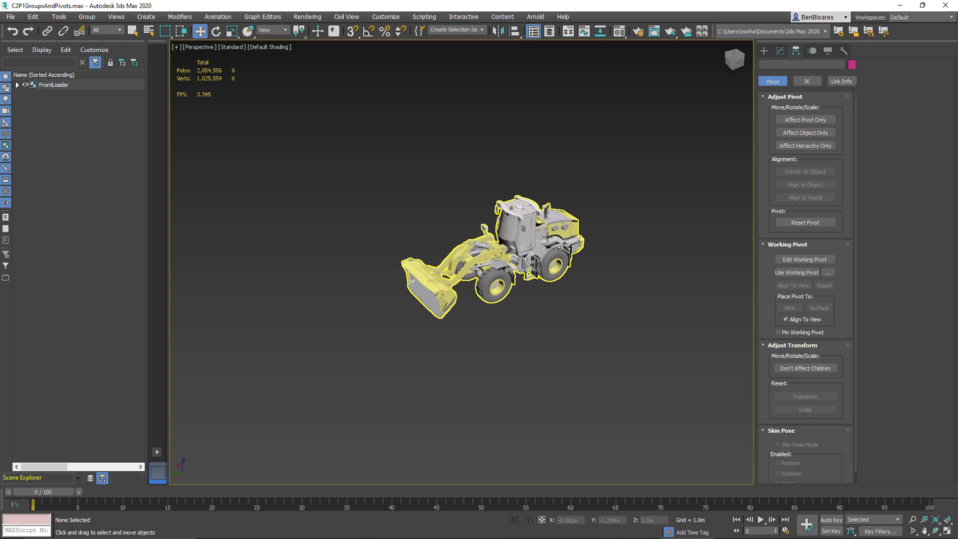
{"action": "middle_click_drag", "start_coordinate": [551, 218], "coordinate": [508, 241]}
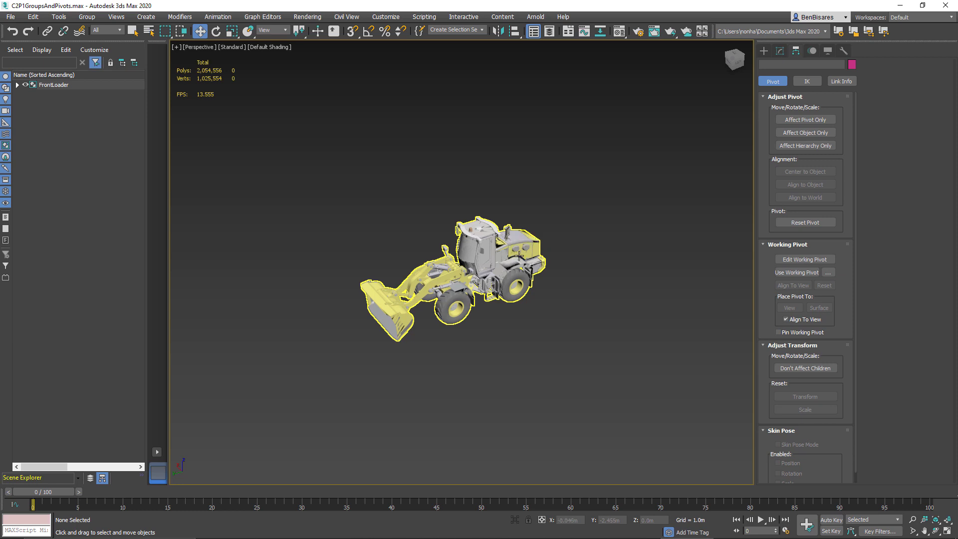
{"action": "scroll", "coordinate": [520, 255], "scroll_direction": "up", "scroll_amount": 2}
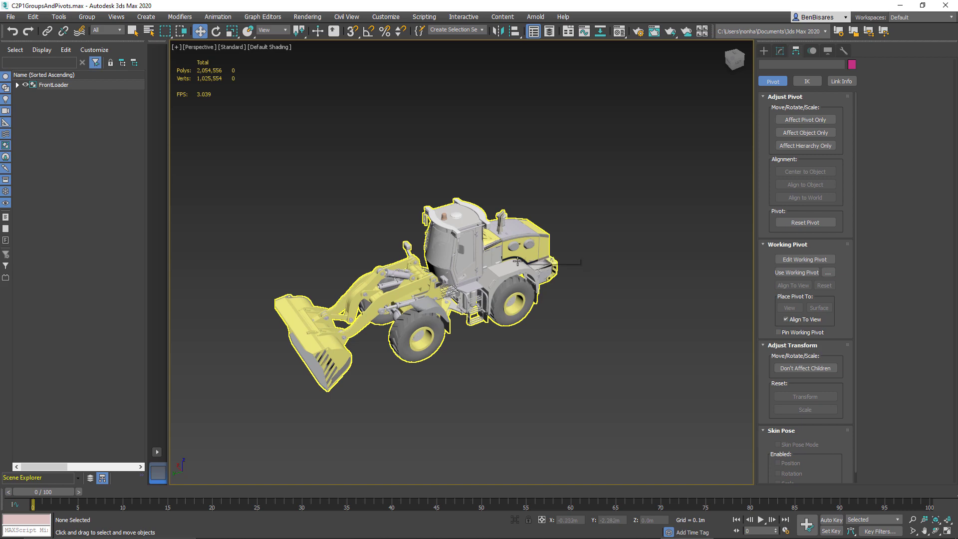
{"action": "scroll", "coordinate": [516, 259], "scroll_direction": "up", "scroll_amount": 3}
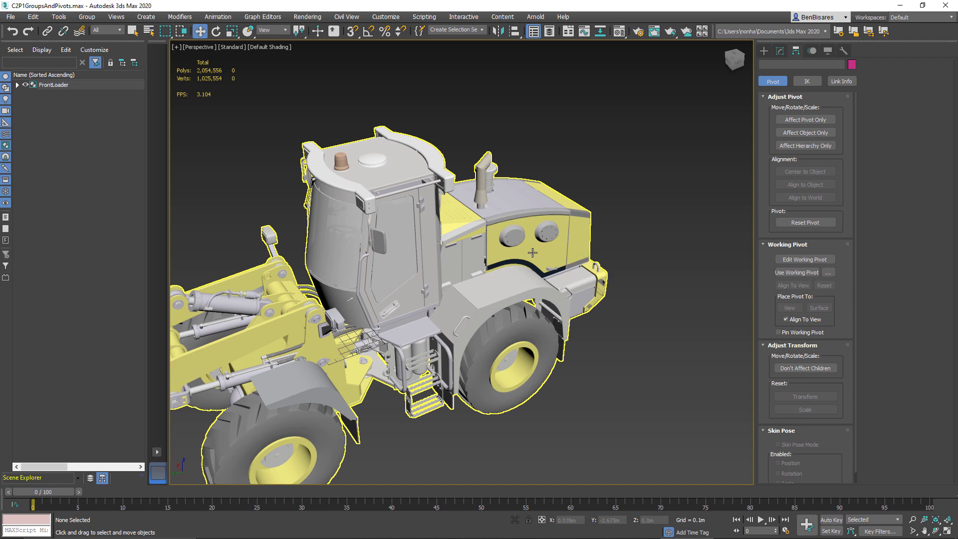
{"action": "scroll", "coordinate": [507, 243], "scroll_direction": "down", "scroll_amount": 3}
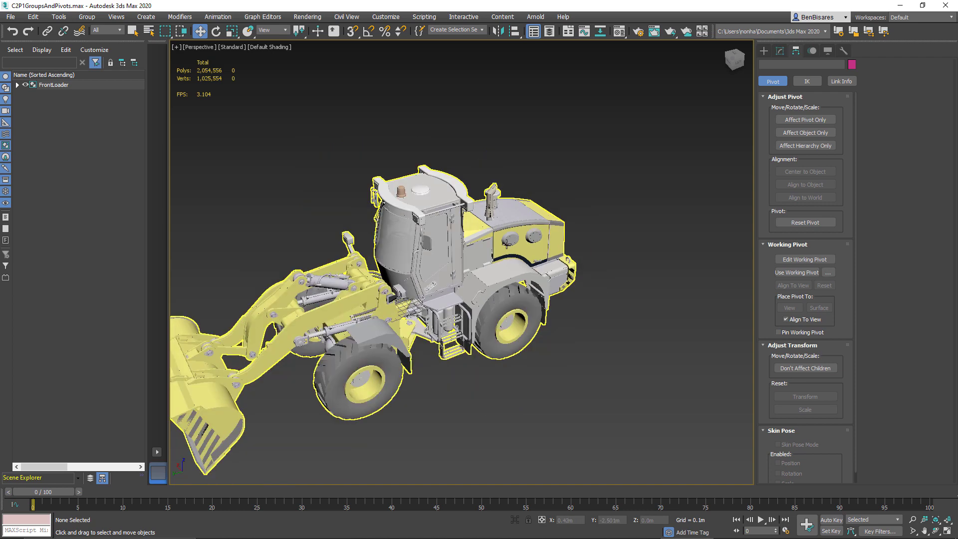
{"action": "scroll", "coordinate": [514, 244], "scroll_direction": "down", "scroll_amount": 3}
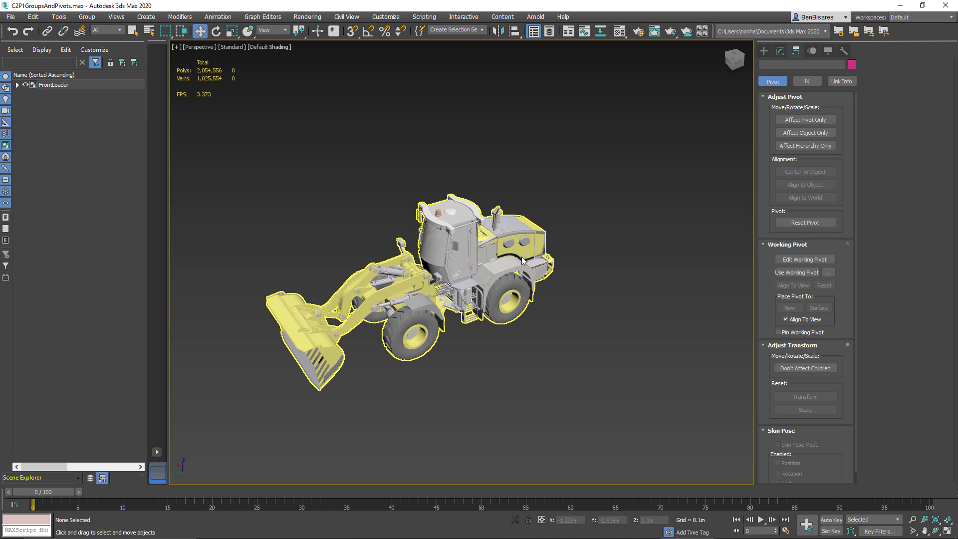
{"action": "scroll", "coordinate": [524, 265], "scroll_direction": "down", "scroll_amount": 2}
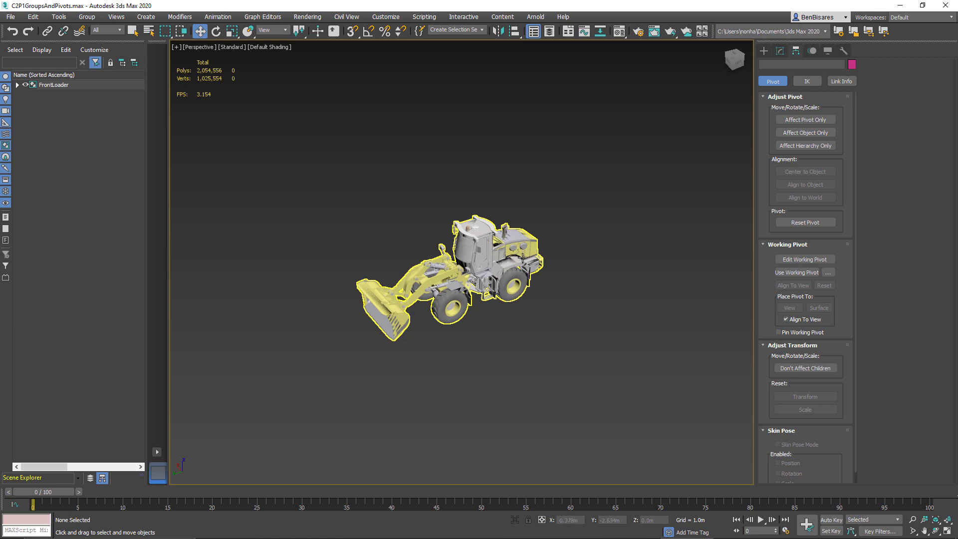
{"action": "scroll", "coordinate": [522, 258], "scroll_direction": "up", "scroll_amount": 2}
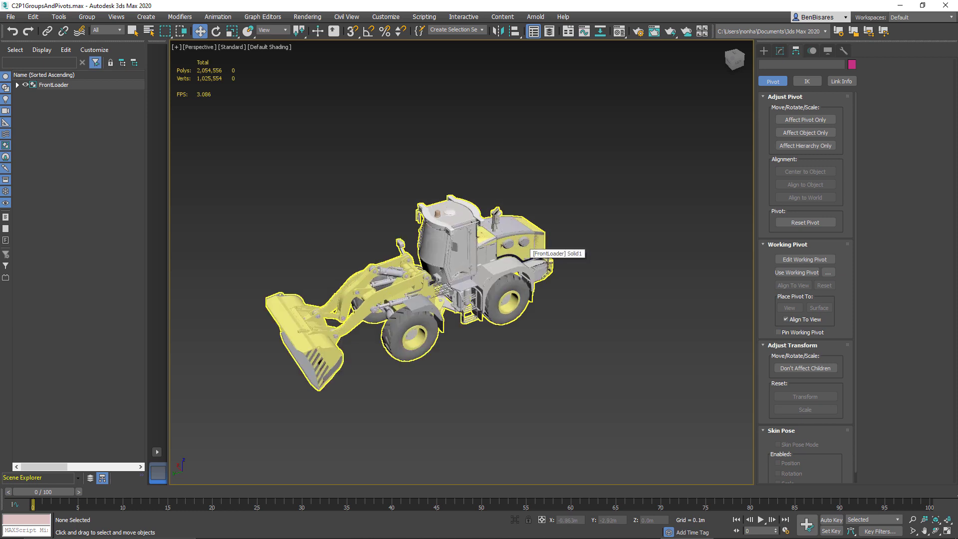
{"action": "middle_click_drag", "start_coordinate": [520, 282], "coordinate": [426, 233], "text": "alt"}
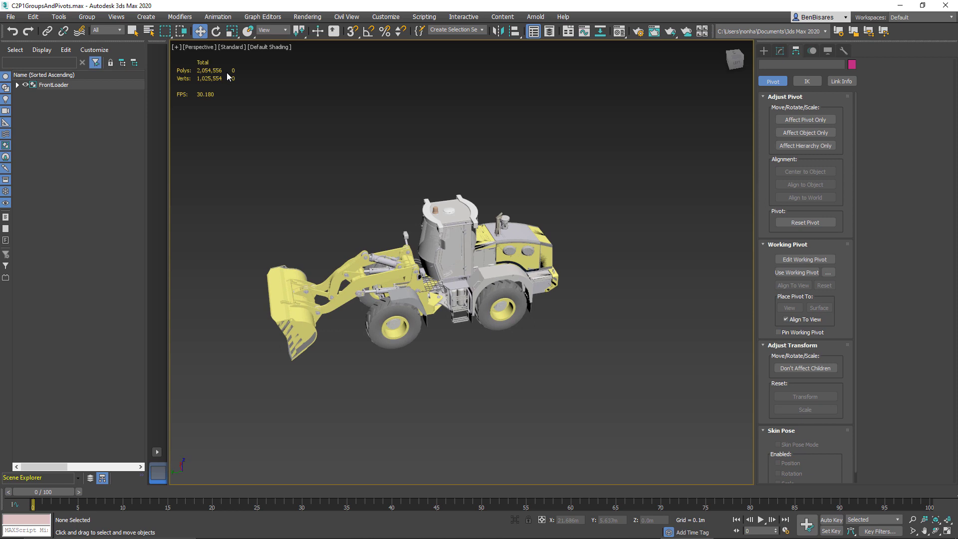
- Enable Viewport Clipping in Perspective and drag the clip limit to slice into, then reveal, the loader
{"action": "left_click", "coordinate": [191, 48]}
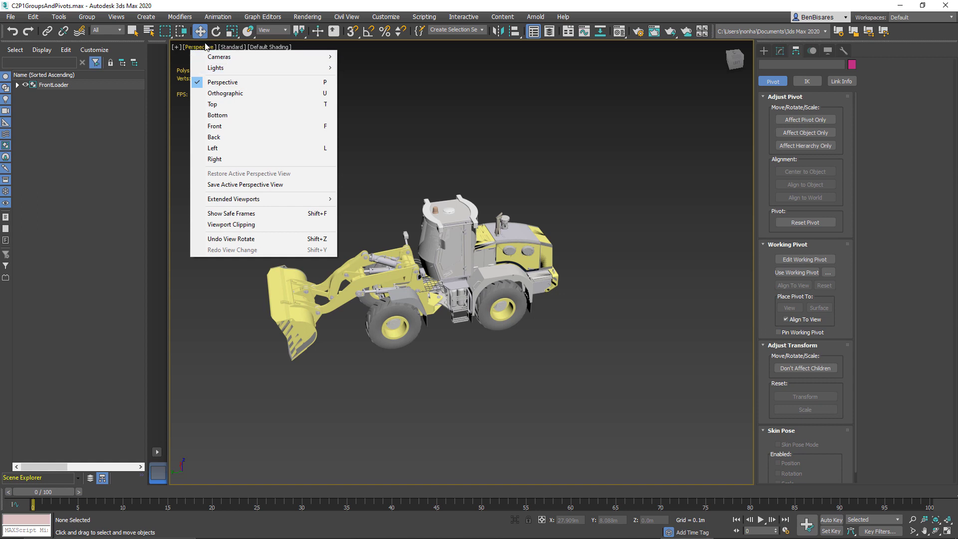
{"action": "left_click", "coordinate": [303, 229]}
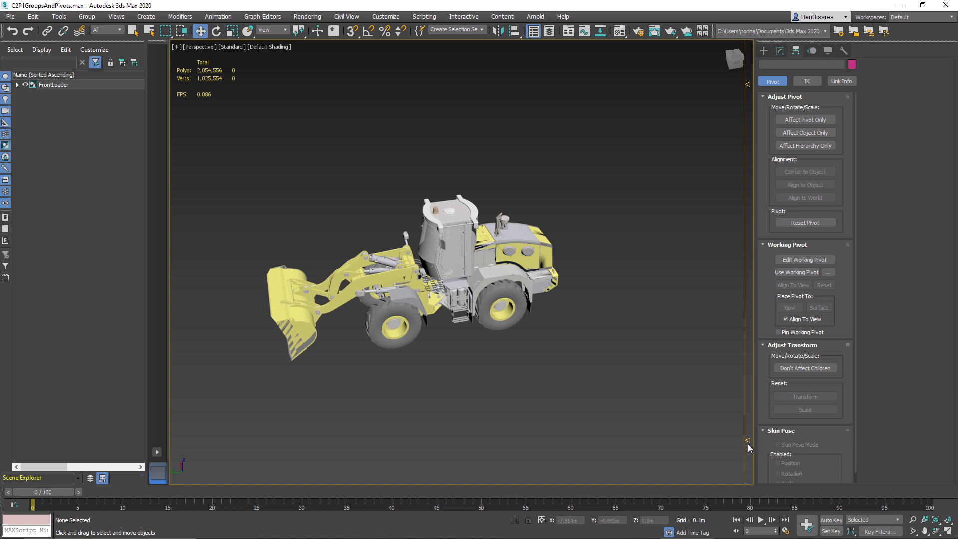
{"action": "mouse_move", "coordinate": [749, 440]}
{"action": "left_mouse_down"}
{"action": "mouse_move", "coordinate": [758, 295]}
{"action": "mouse_move", "coordinate": [757, 304]}
{"action": "left_mouse_up"}
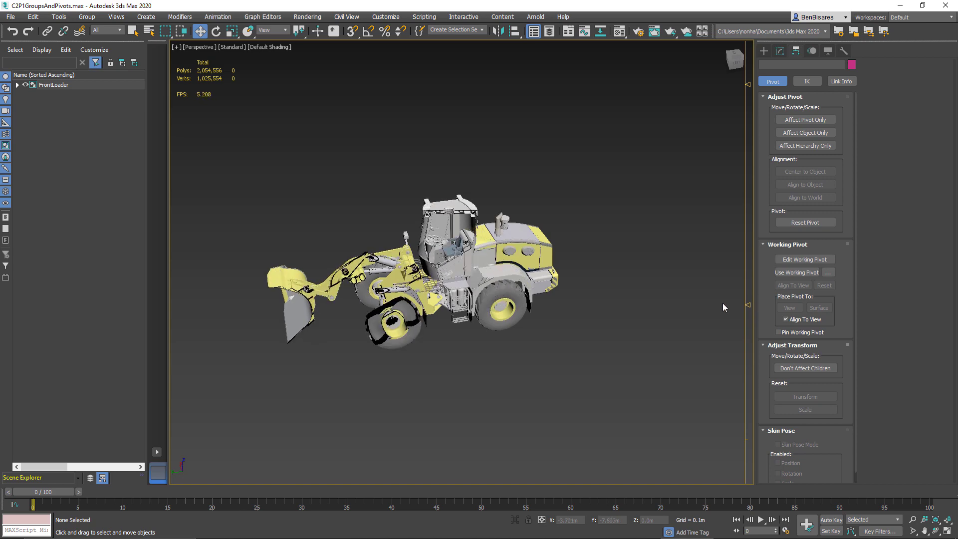
{"action": "middle_click_drag", "start_coordinate": [649, 324], "coordinate": [464, 349], "text": "alt"}
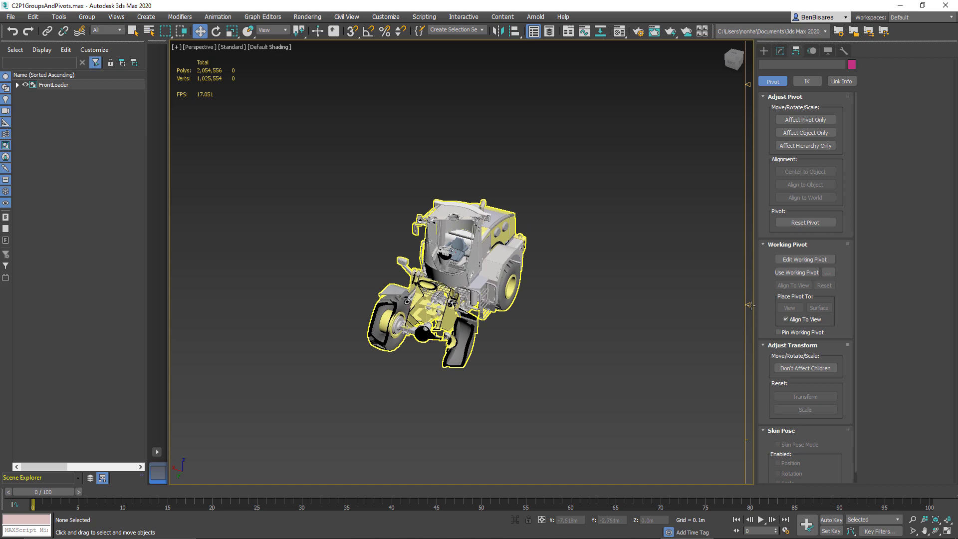
{"action": "left_click_drag", "start_coordinate": [750, 305], "coordinate": [756, 440]}
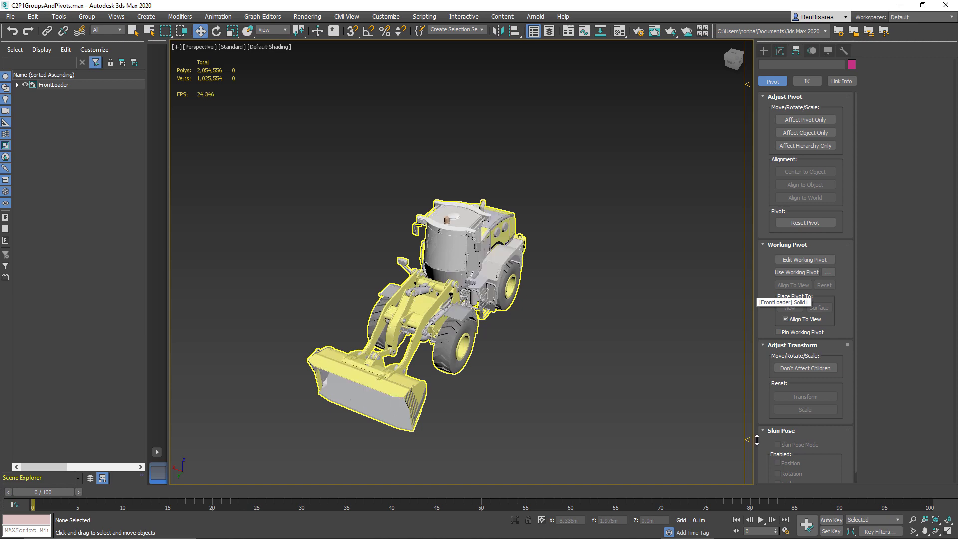